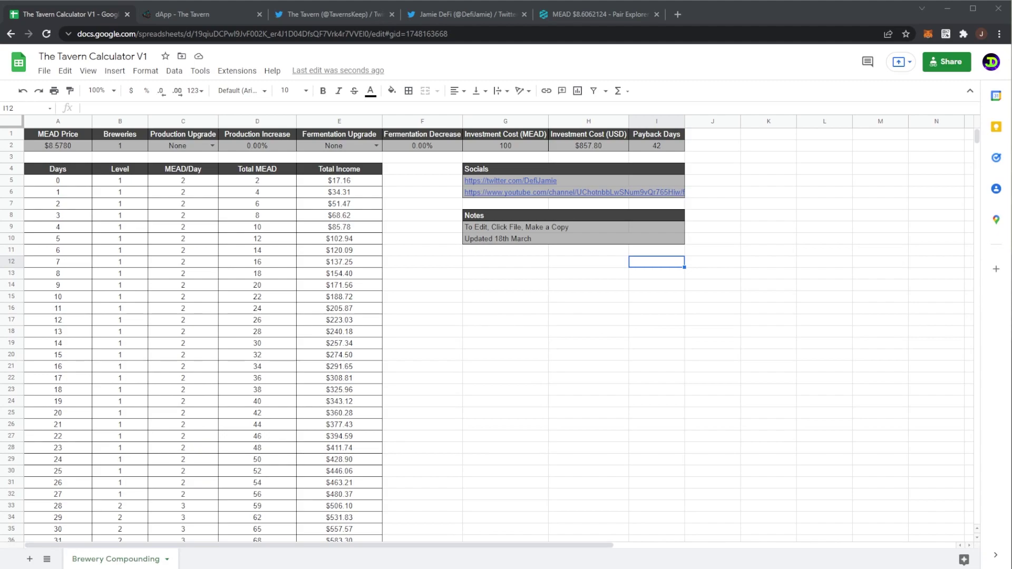
# Highlight the Tavern dashboard's 6.000000 MEAD/day, daily earnings and 42.234 current rewards figures.
pyautogui.click(175, 11)
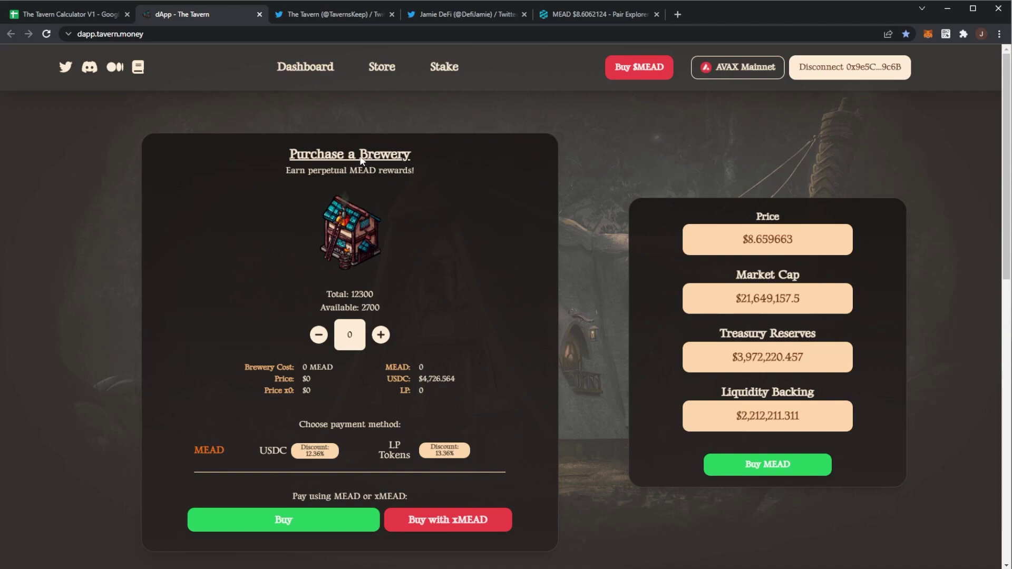
pyautogui.scroll(-10, 364, 174)
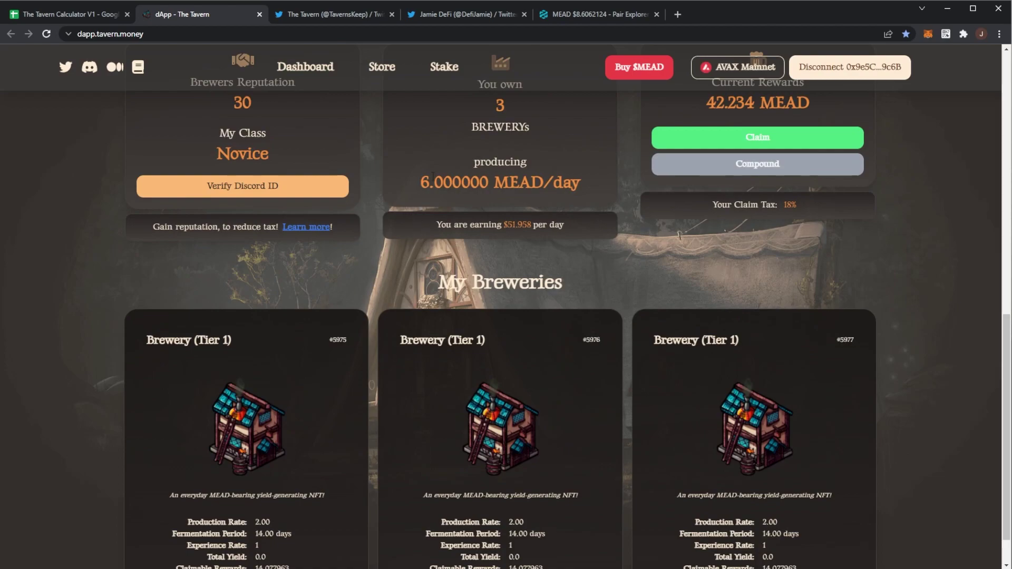
pyautogui.moveTo(420, 182); pyautogui.dragTo(507, 182)
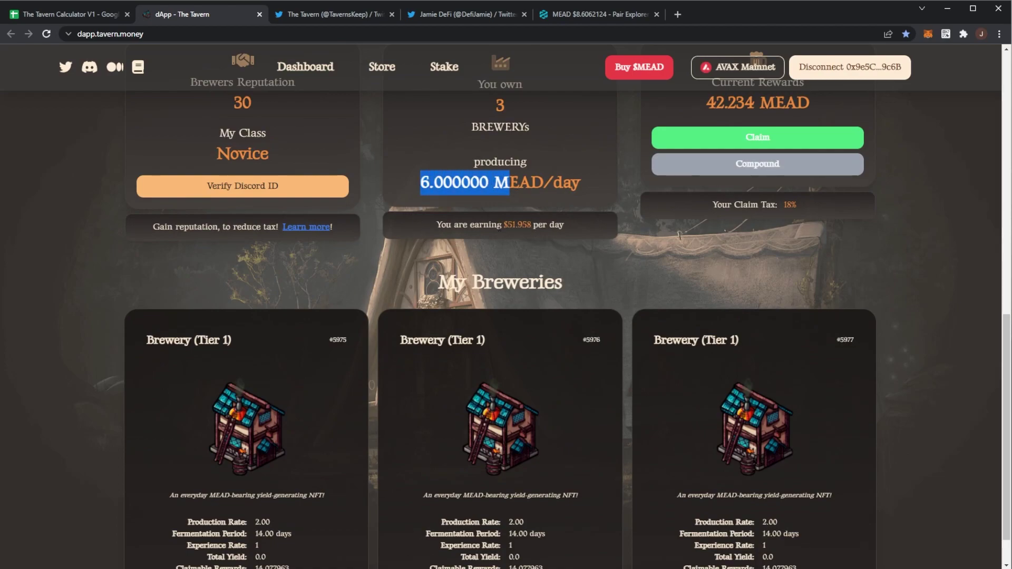
pyautogui.doubleClick(516, 225)
pyautogui.click(531, 222)
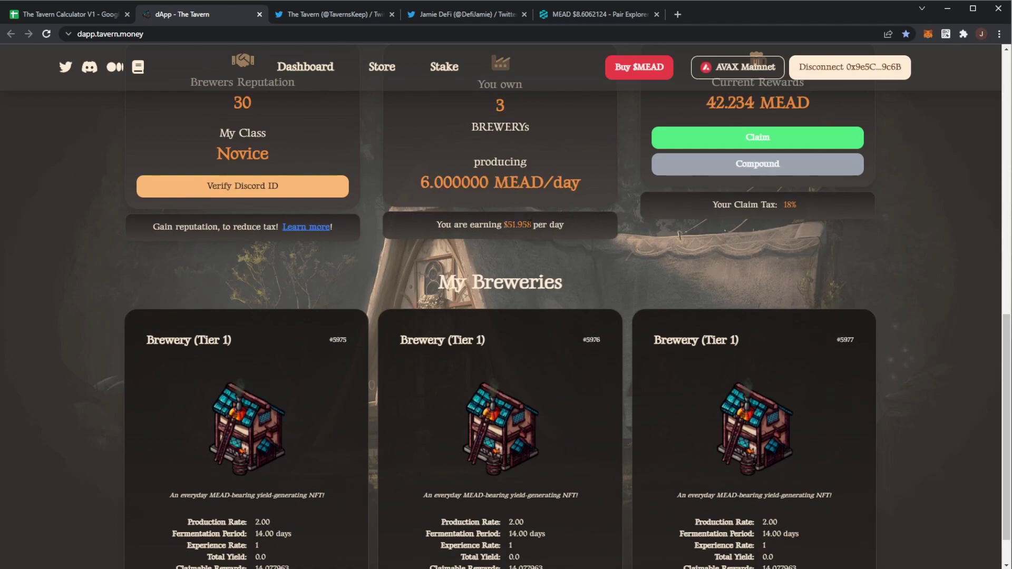
pyautogui.scroll(1, 506, 316)
pyautogui.doubleClick(730, 158)
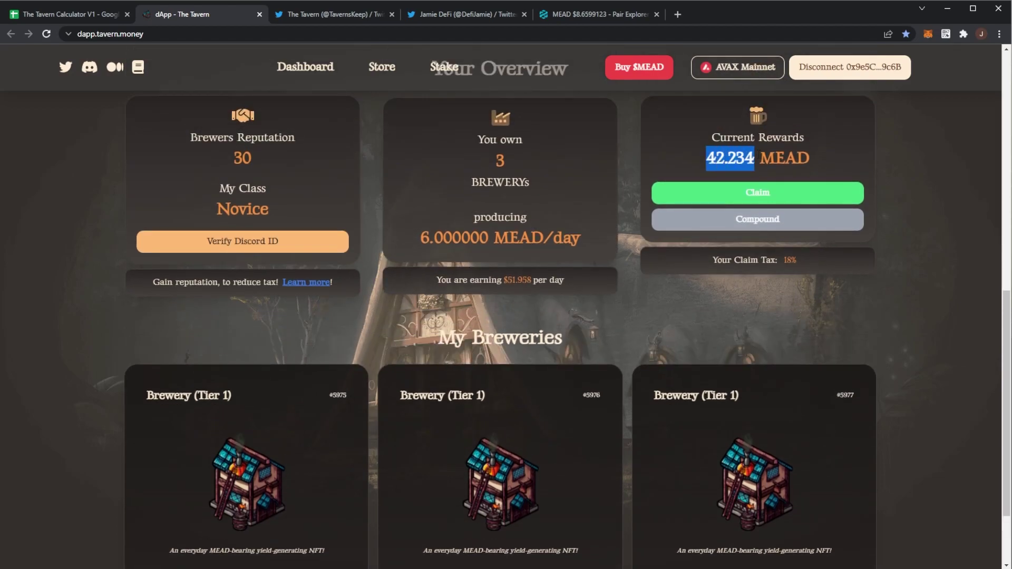
pyautogui.scroll(3, 474, 132)
pyautogui.click(381, 66)
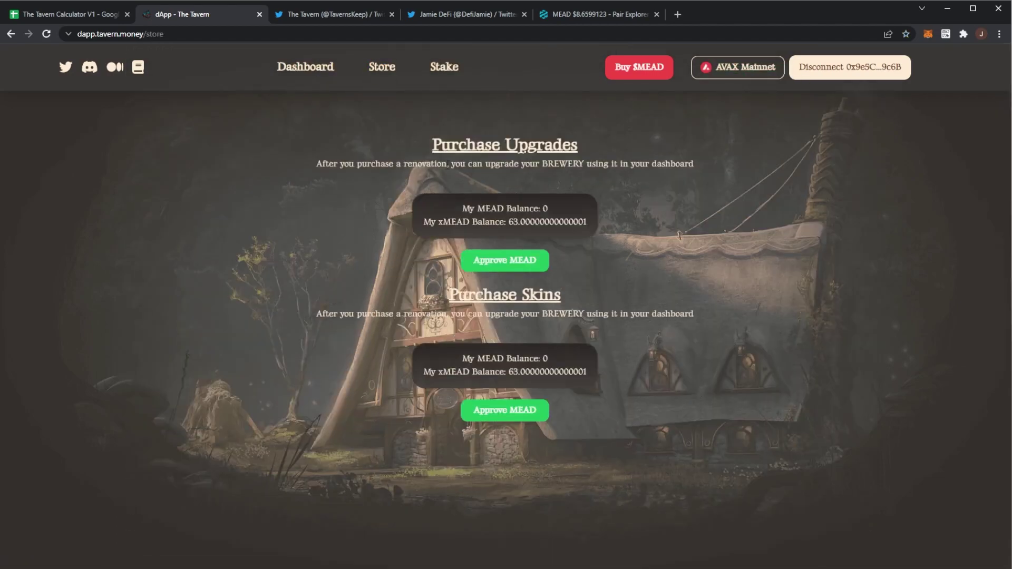
pyautogui.scroll(-2, 409, 200)
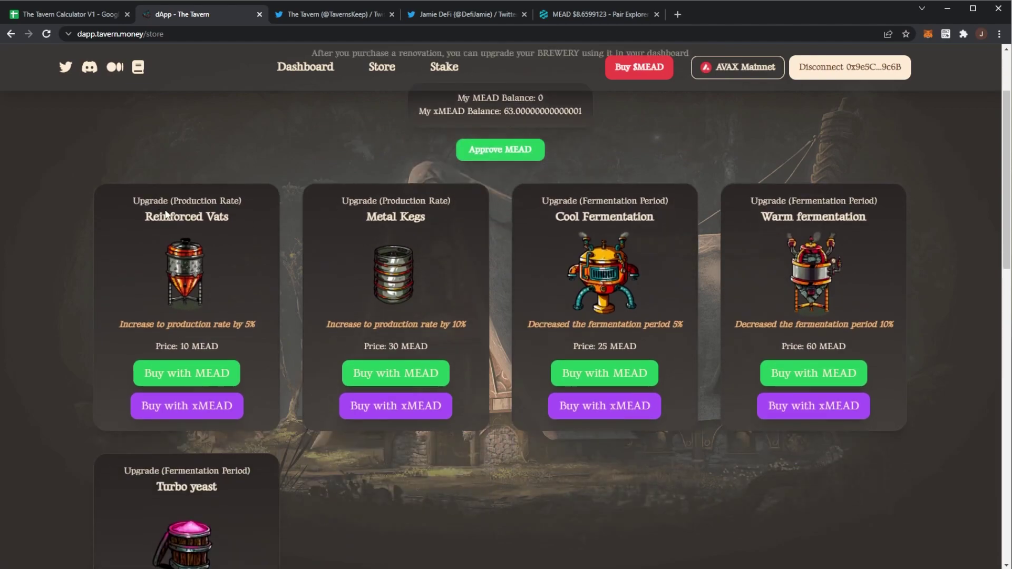
pyautogui.moveTo(195, 324); pyautogui.dragTo(253, 322)
pyautogui.moveTo(360, 320); pyautogui.dragTo(419, 324)
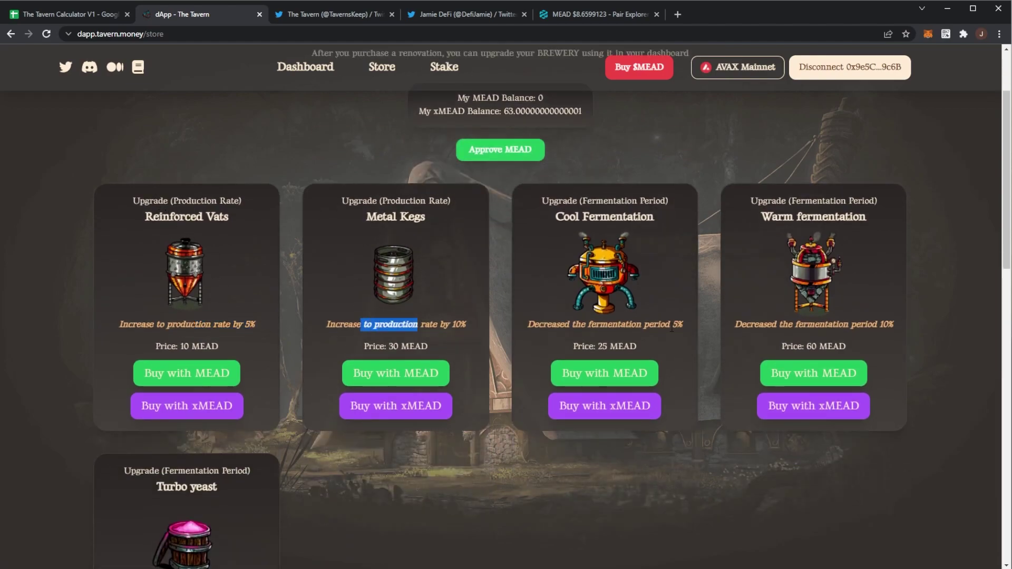
pyautogui.moveTo(596, 324); pyautogui.dragTo(669, 324)
pyautogui.moveTo(781, 324); pyautogui.dragTo(860, 324)
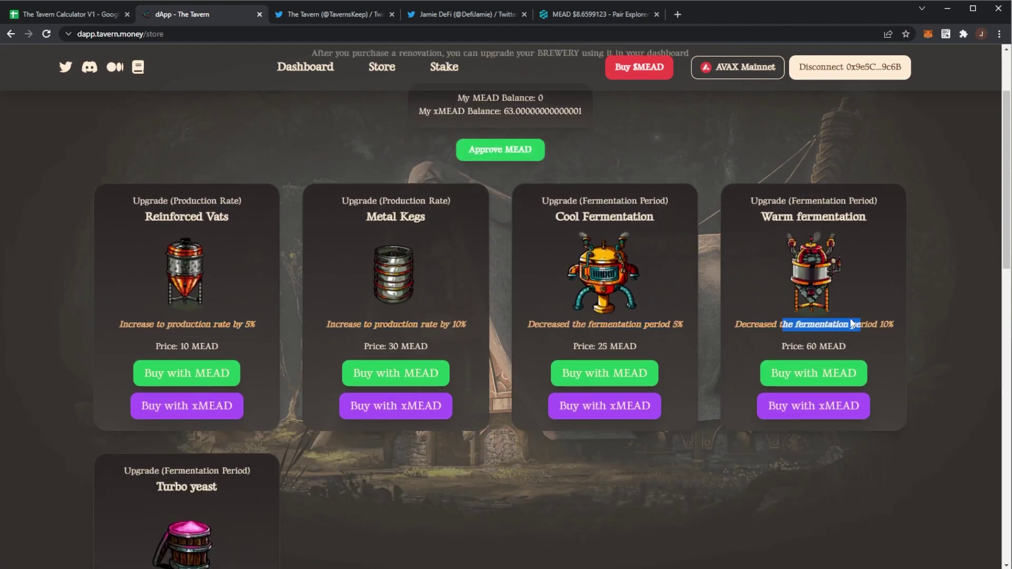
pyautogui.scroll(-2, 594, 298)
pyautogui.scroll(3, 594, 298)
pyautogui.scroll(1, 302, 75)
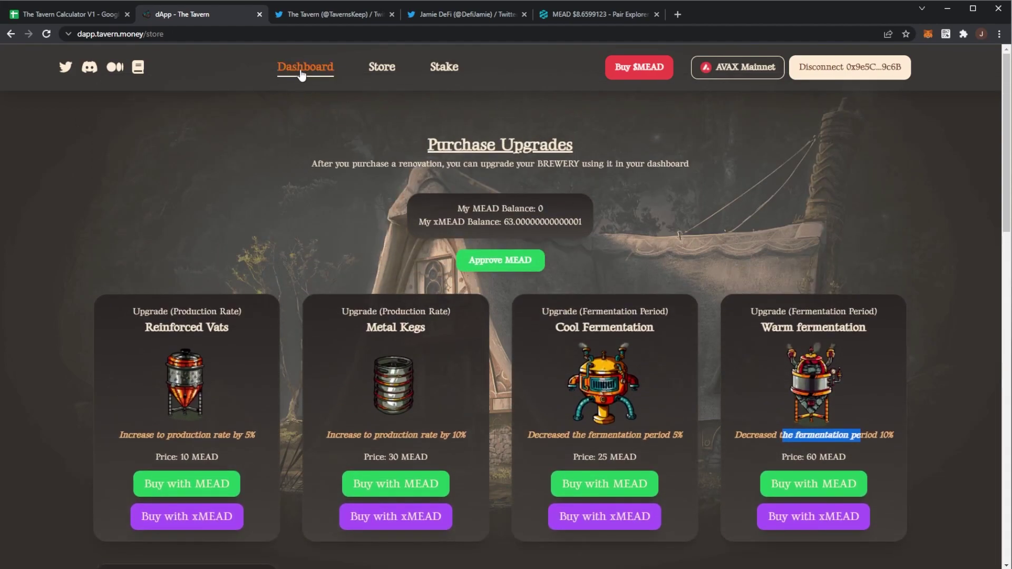
pyautogui.click(302, 73)
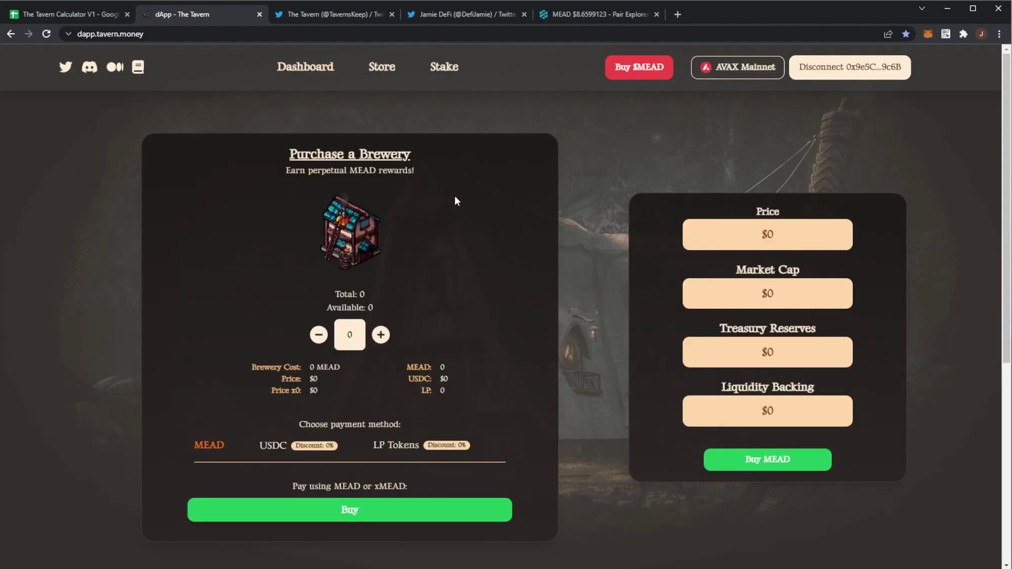
pyautogui.scroll(-4, 500, 190)
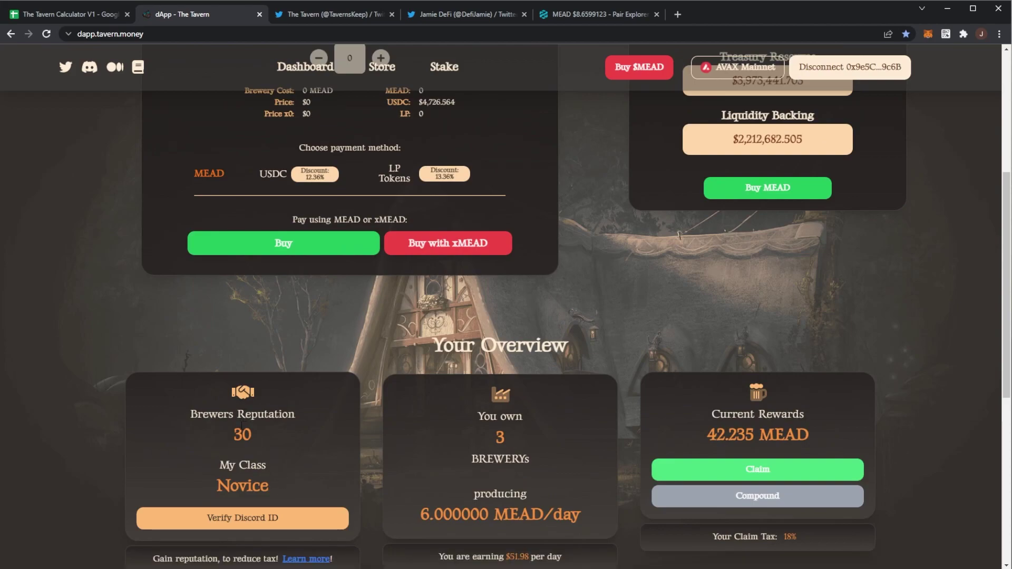
pyautogui.moveTo(188, 414); pyautogui.dragTo(289, 415)
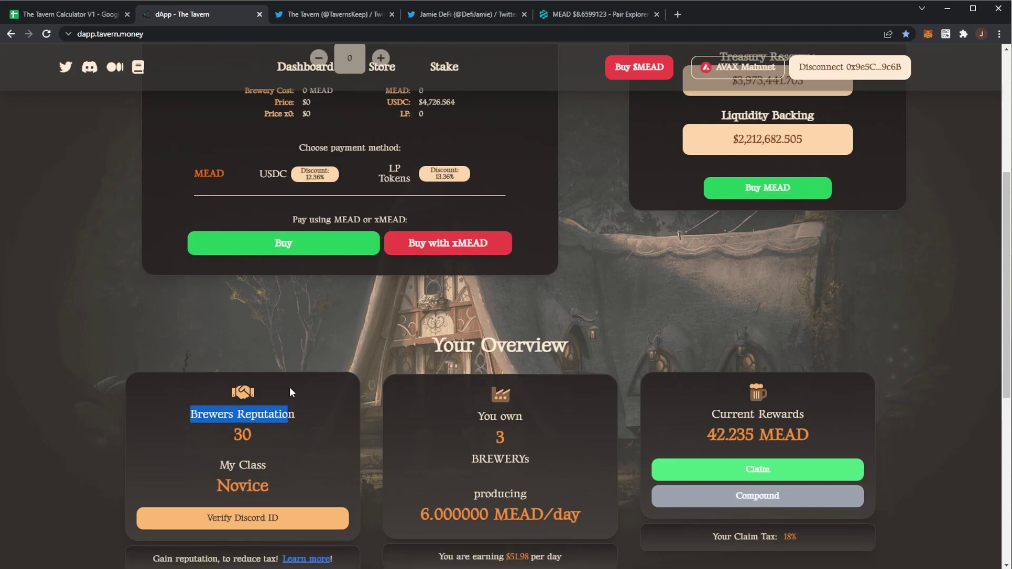
pyautogui.scroll(-8, 289, 392)
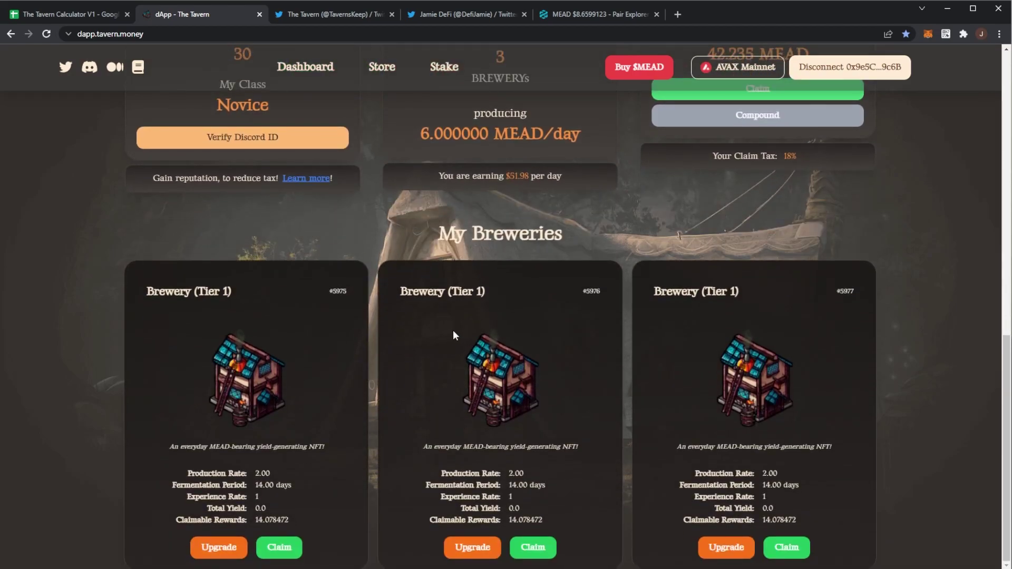
pyautogui.scroll(5, 416, 327)
# Paste the current $8.6111 MEAD price from DEXTools into A2.
pyautogui.click(79, 16)
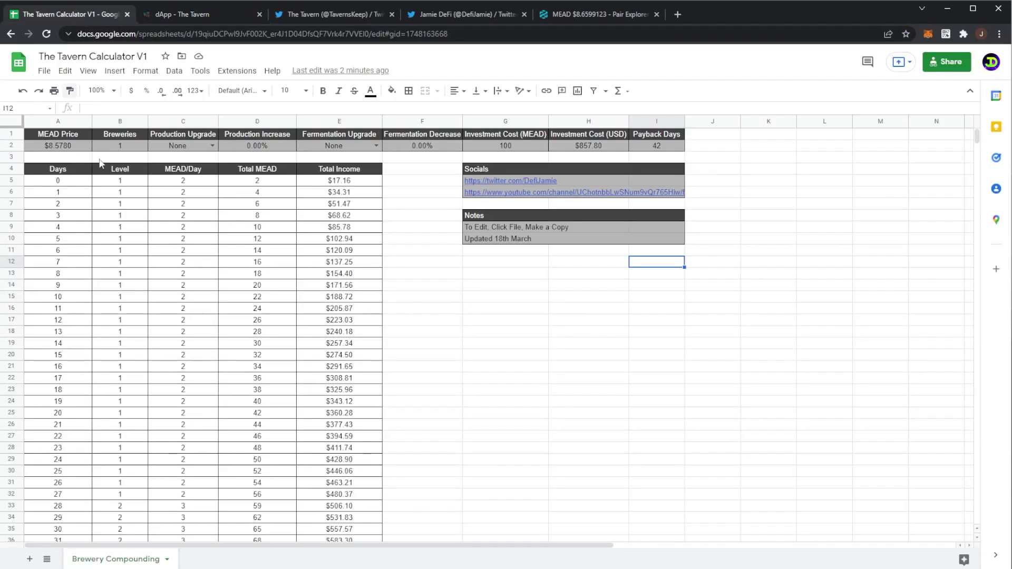
pyautogui.click(59, 147)
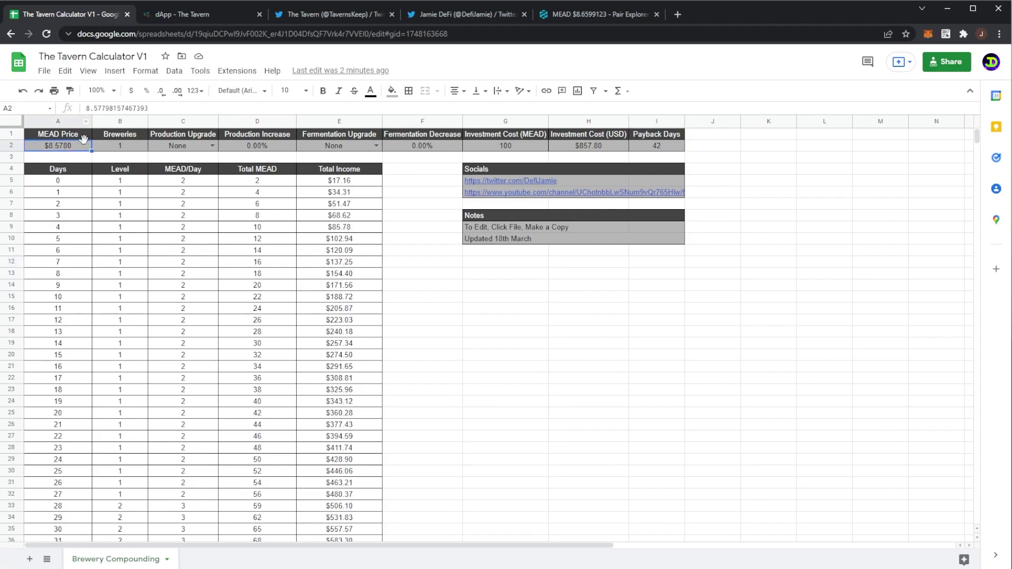
pyautogui.click(596, 14)
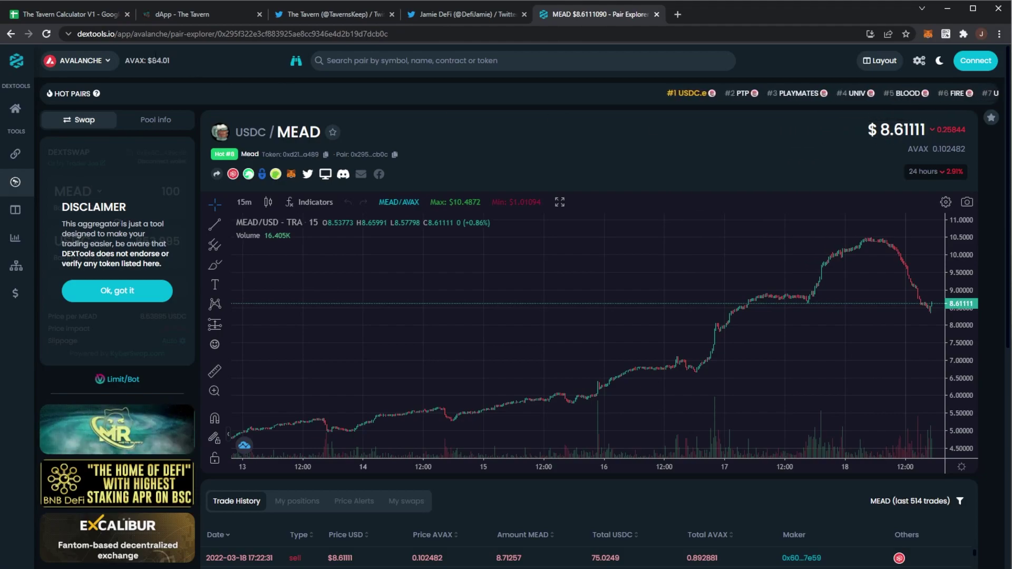
pyautogui.click(69, 14)
pyautogui.write('8.611109047255734')
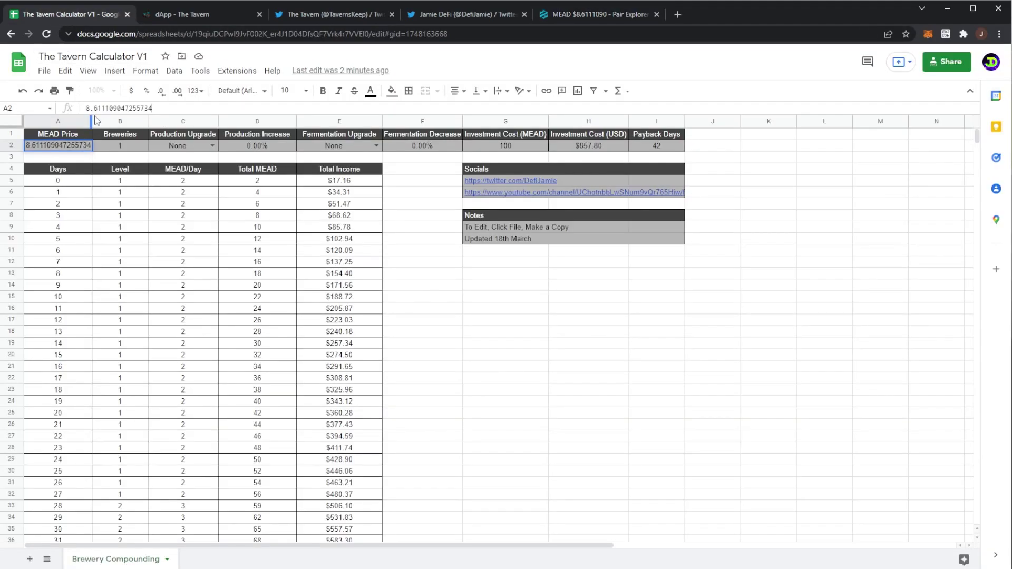
pyautogui.press('Return')
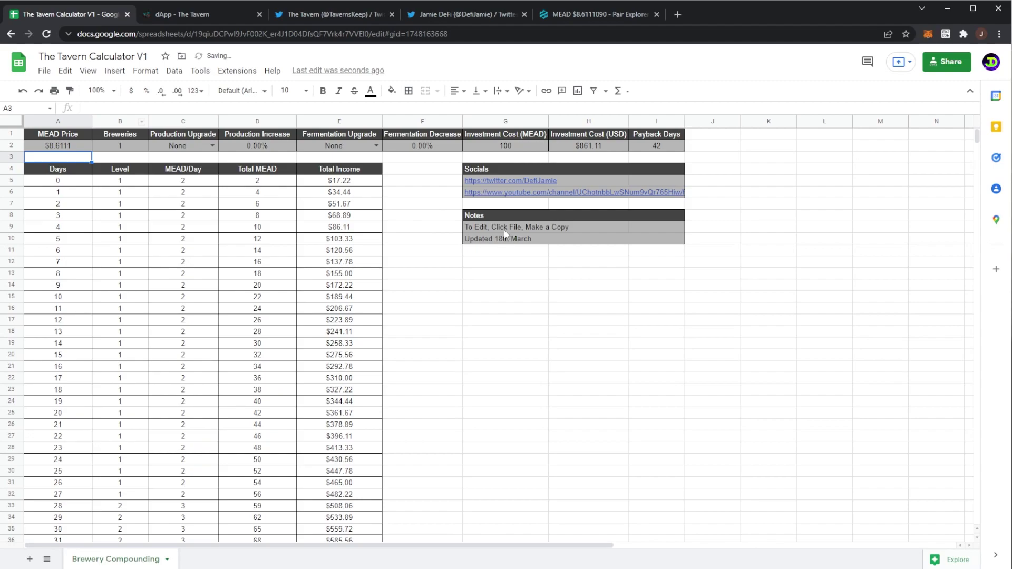
# Point out the Notes block and where to make an editable copy, without copying.
pyautogui.moveTo(504, 215); pyautogui.dragTo(659, 239)
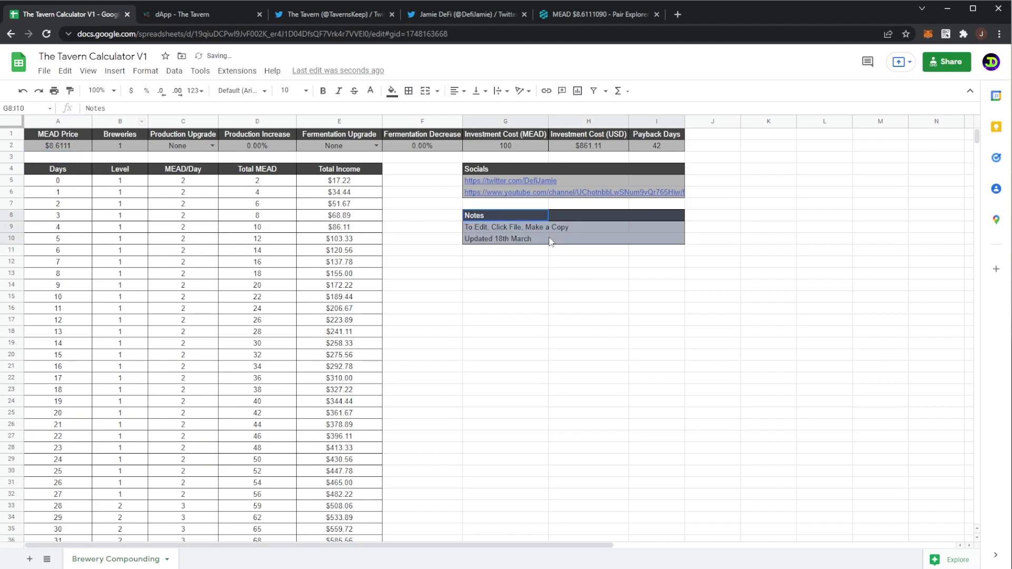
pyautogui.click(44, 72)
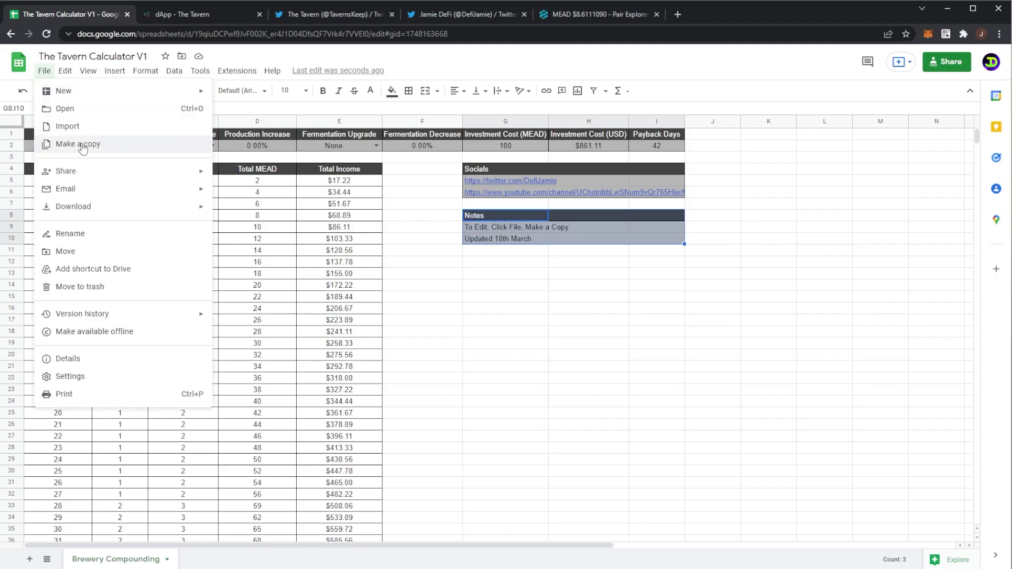
pyautogui.click(436, 200)
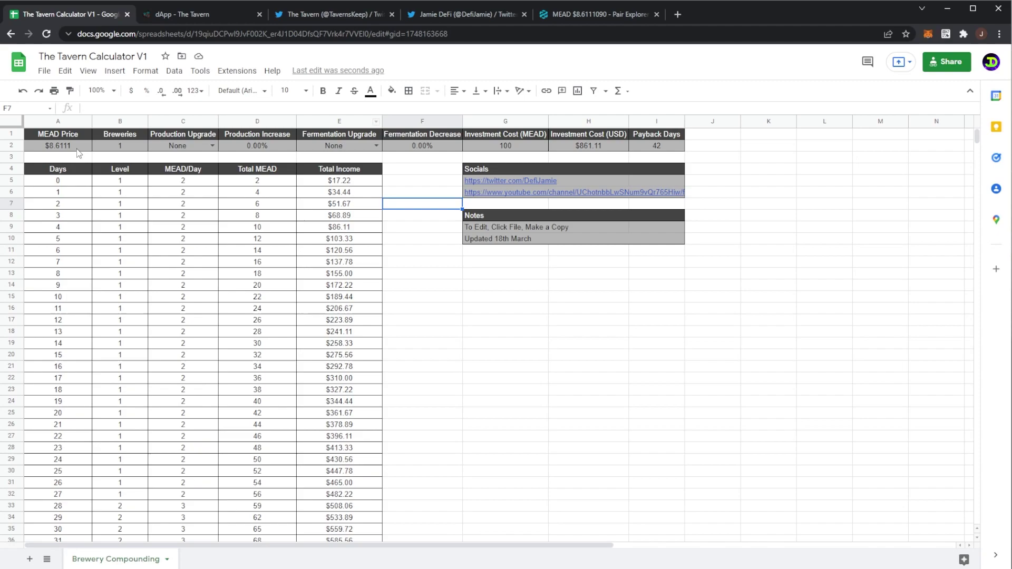
# Set the Breweries count in B2 to 3.
pyautogui.click(109, 143)
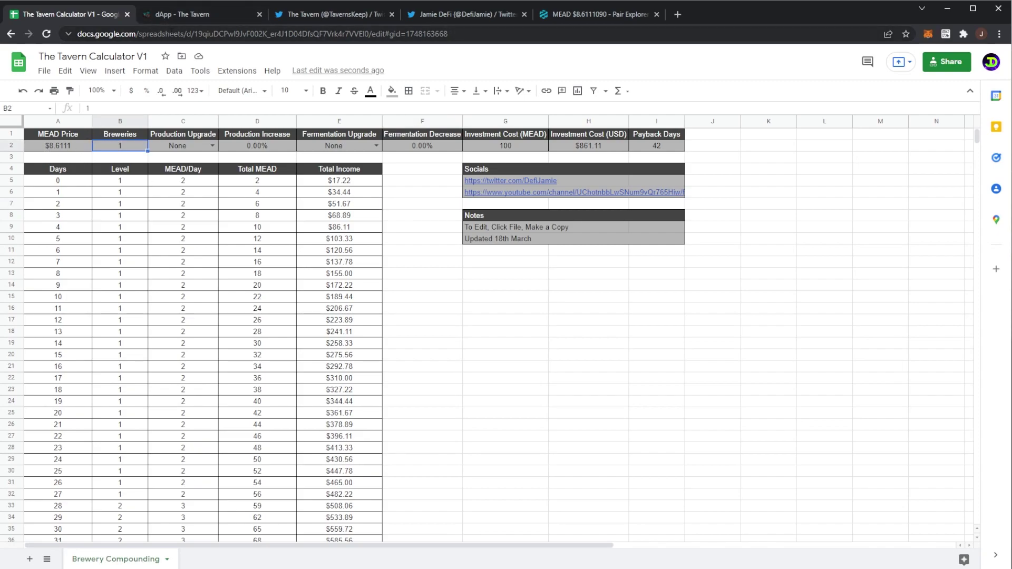
pyautogui.write('3')
pyautogui.press('Return')
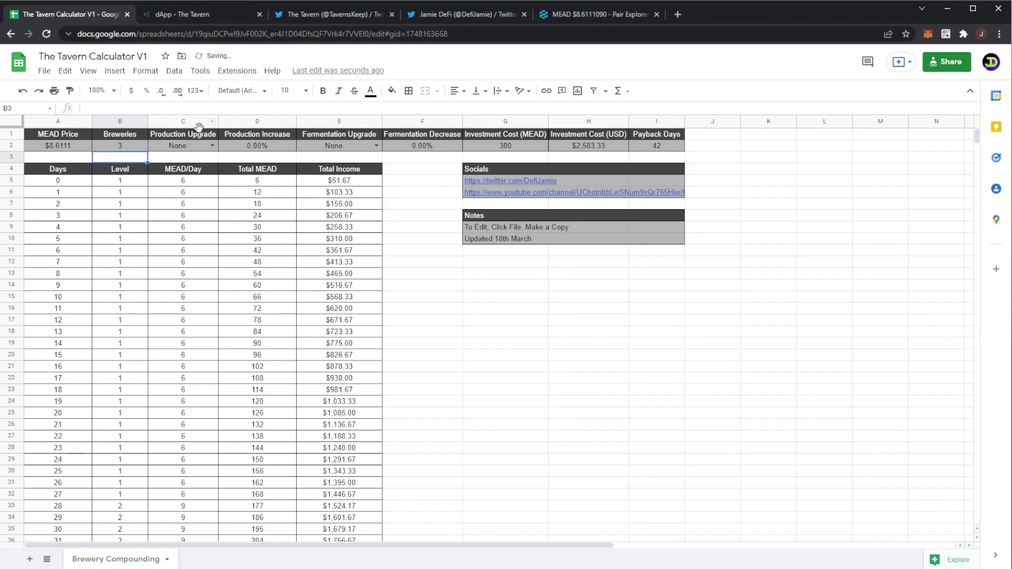
pyautogui.click(198, 149)
# Check the store's Reinforced Vats 5% and Metal Kegs 10% production boosts, then return to the sheet.
pyautogui.click(187, 16)
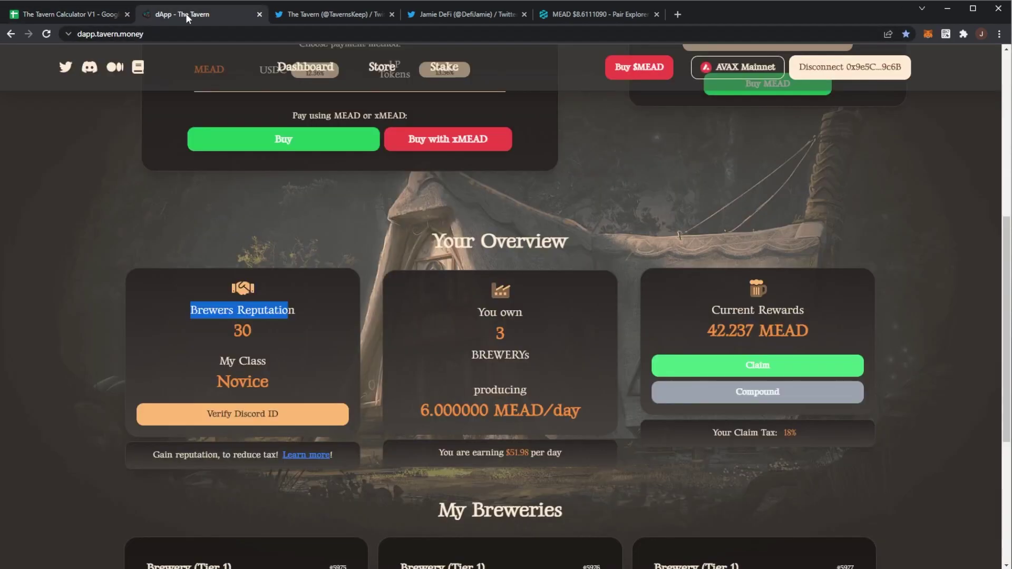
pyautogui.click(382, 67)
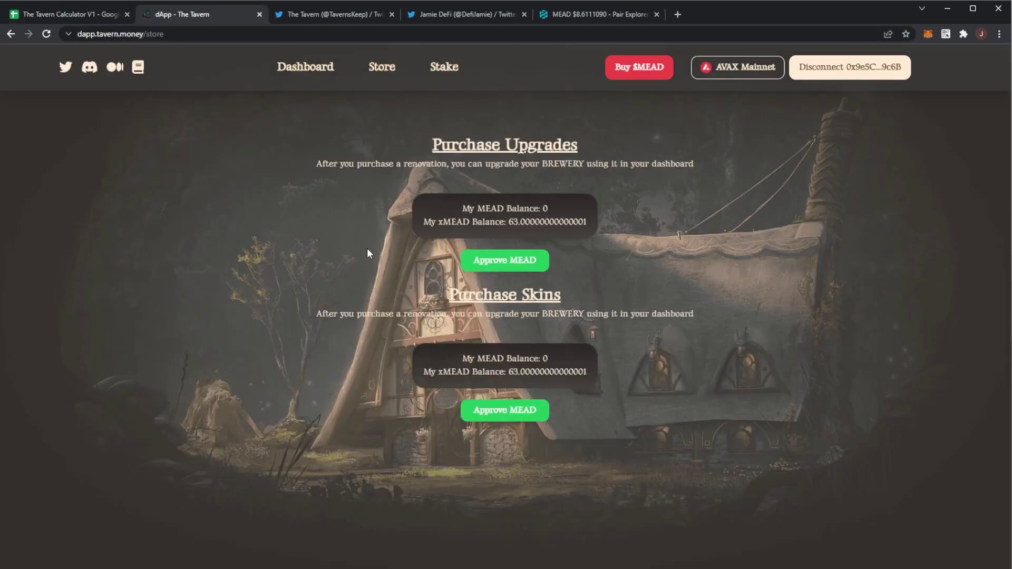
pyautogui.scroll(-1, 340, 289)
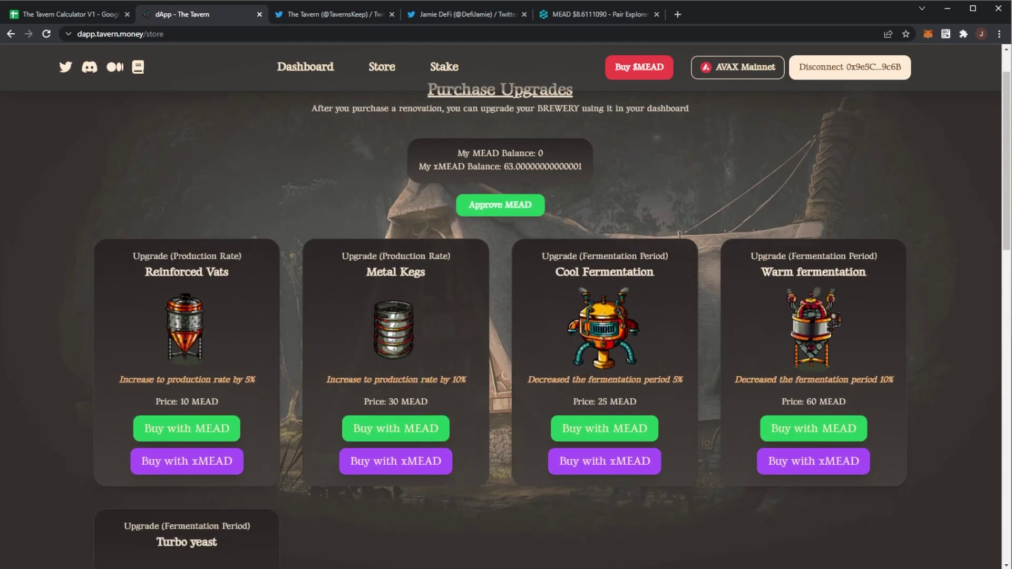
pyautogui.moveTo(143, 274); pyautogui.dragTo(227, 274)
pyautogui.moveTo(255, 380); pyautogui.dragTo(237, 380)
pyautogui.moveTo(376, 272); pyautogui.dragTo(420, 272)
pyautogui.moveTo(442, 379); pyautogui.dragTo(460, 380)
pyautogui.click(80, 14)
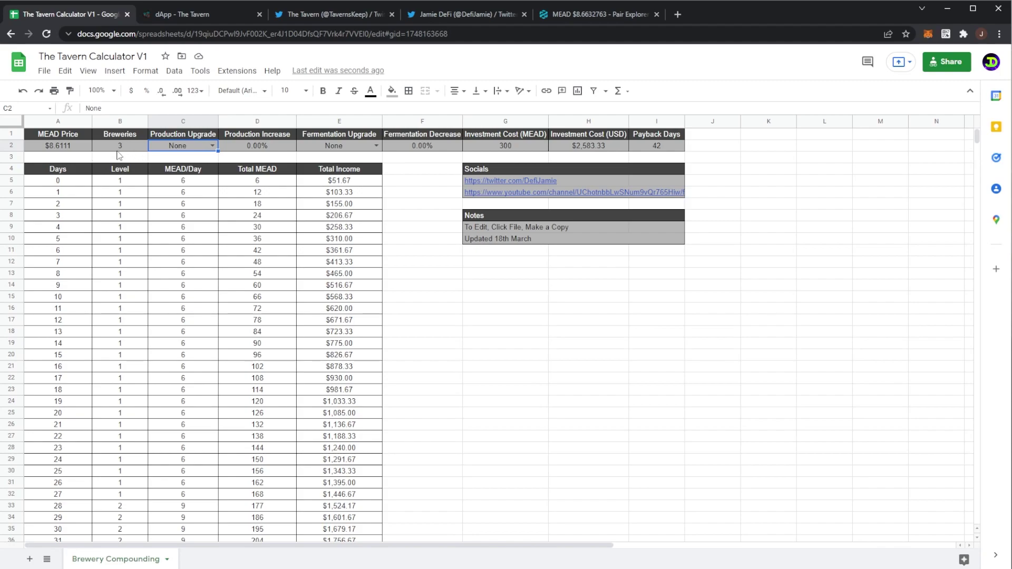
pyautogui.click(212, 146)
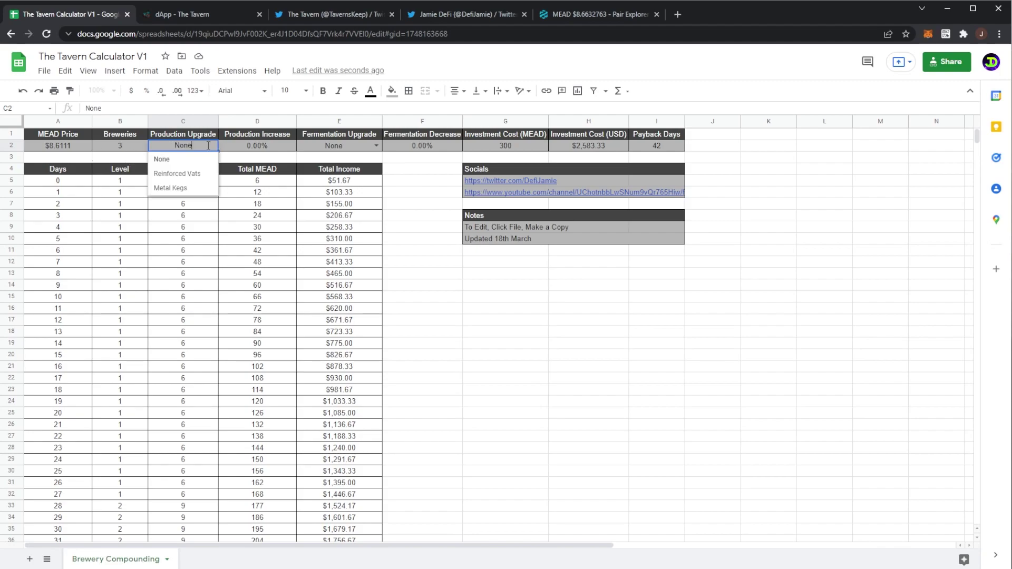
pyautogui.click(182, 174)
pyautogui.click(269, 150)
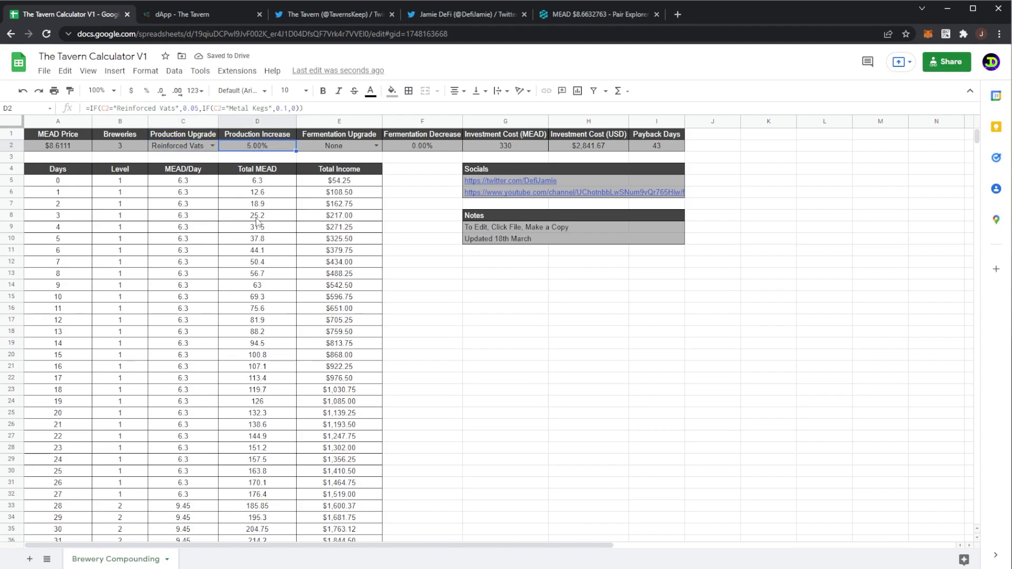
pyautogui.click(183, 184)
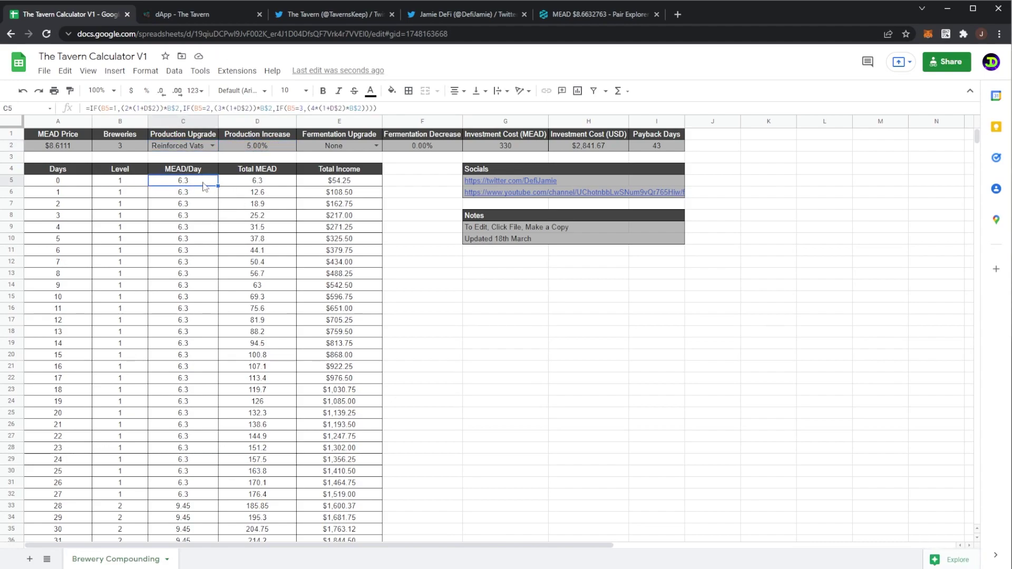
pyautogui.click(211, 147)
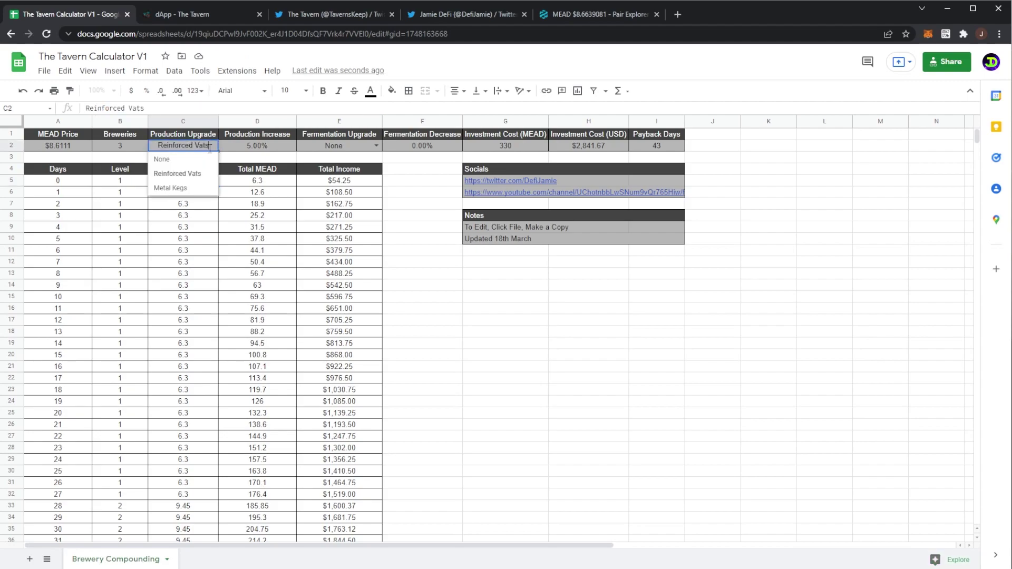
pyautogui.click(184, 189)
pyautogui.press('Down')
pyautogui.press('Down')
pyautogui.press('Down')
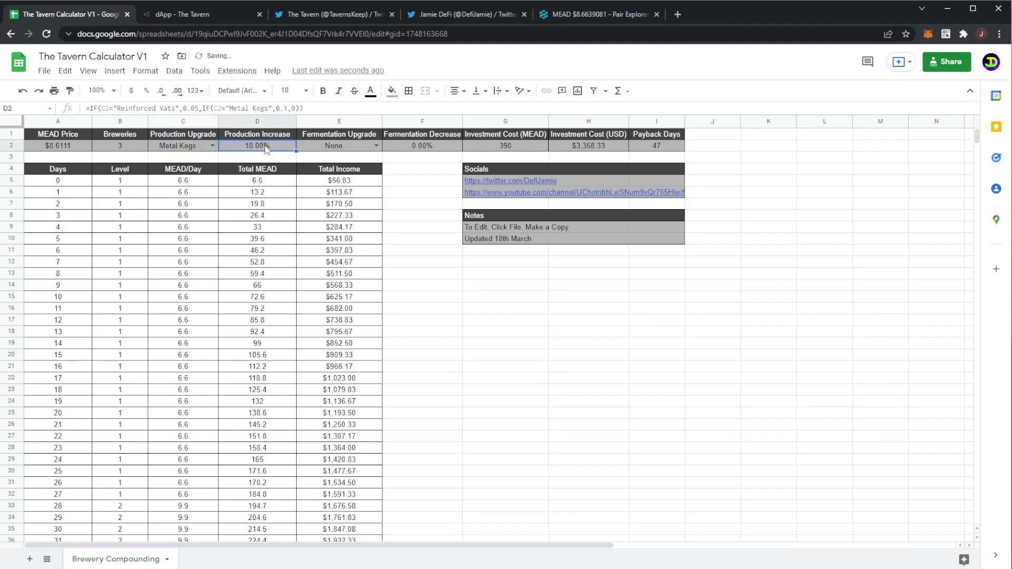
pyautogui.click(208, 149)
pyautogui.click(192, 158)
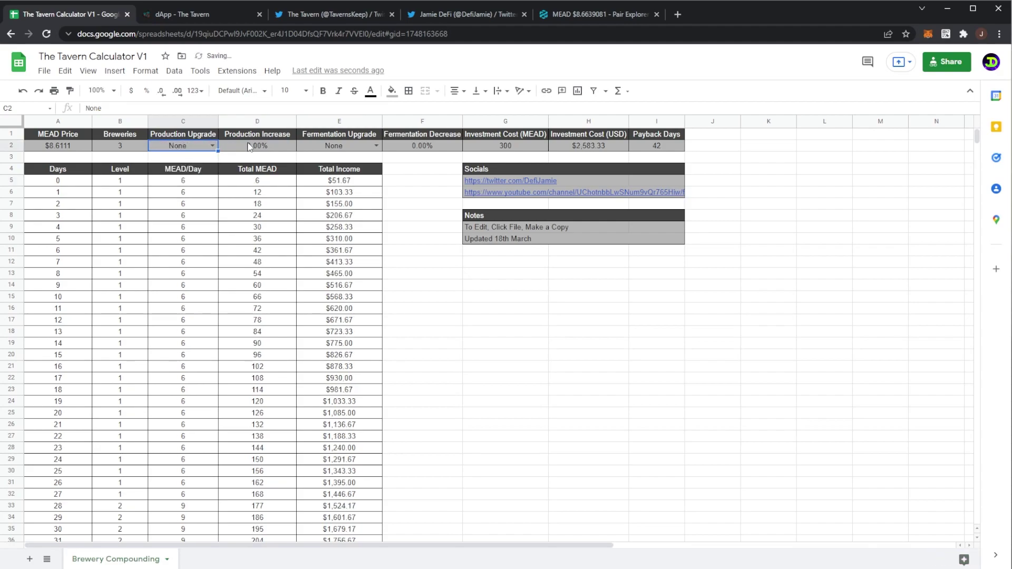
# Show the dApp dashboard's My Breweries list of three Tier 1 breweries.
pyautogui.click(338, 147)
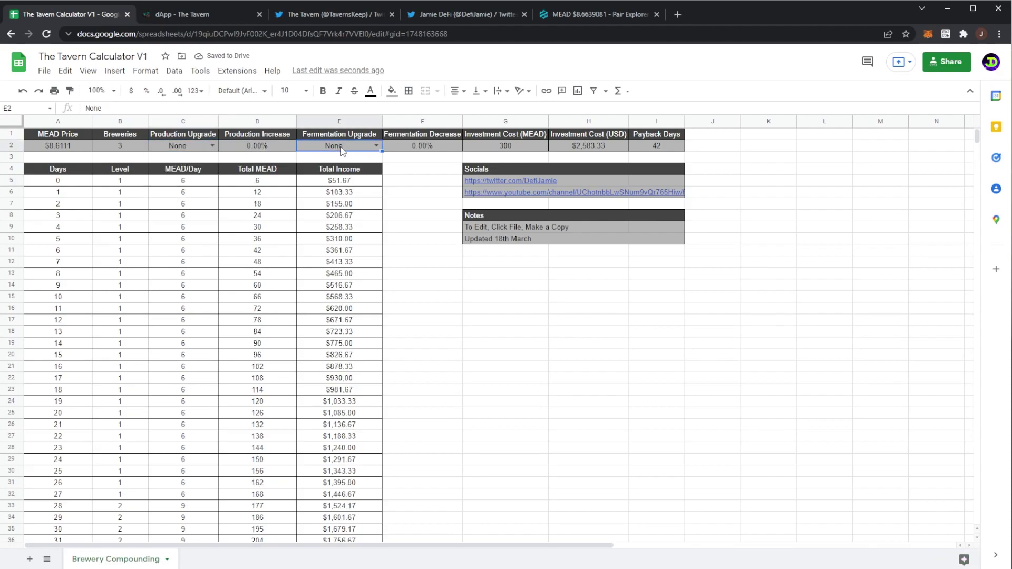
pyautogui.click(201, 14)
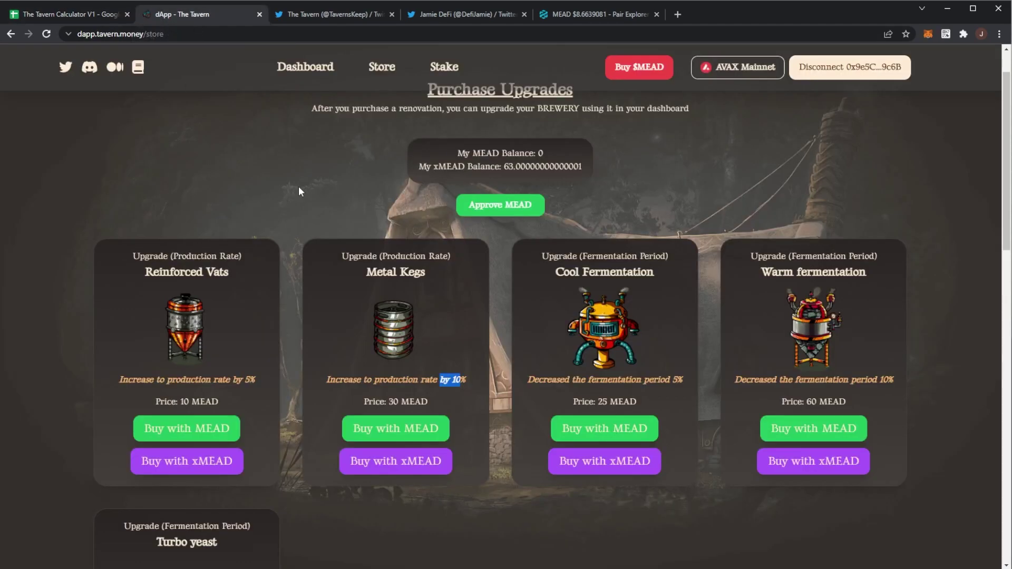
pyautogui.click(330, 66)
pyautogui.scroll(-12, 390, 269)
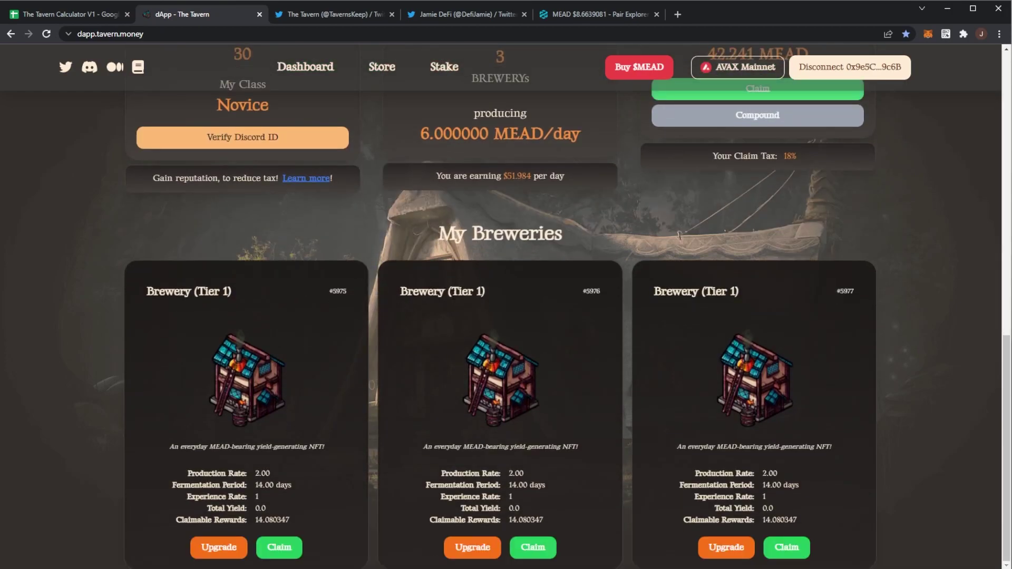
# Set the Breweries count in B2 to 1.
pyautogui.click(99, 19)
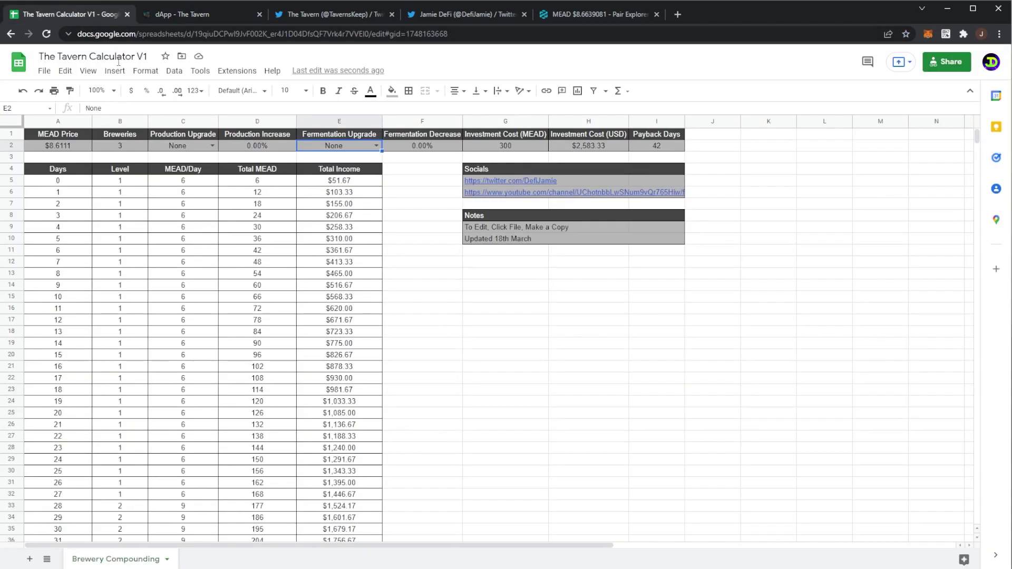
pyautogui.scroll(-2, 117, 460)
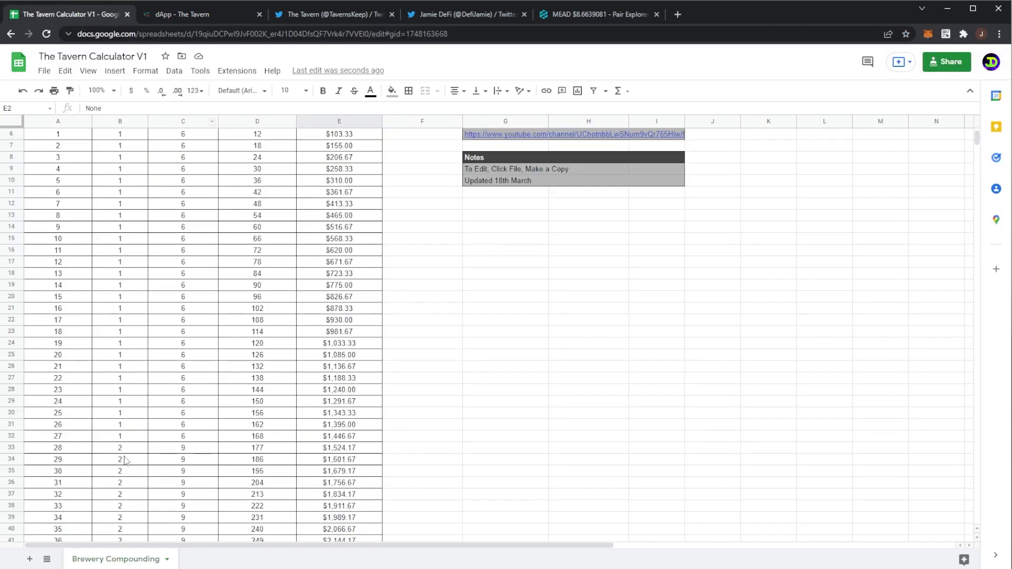
pyautogui.scroll(2, 124, 418)
pyautogui.click(122, 142)
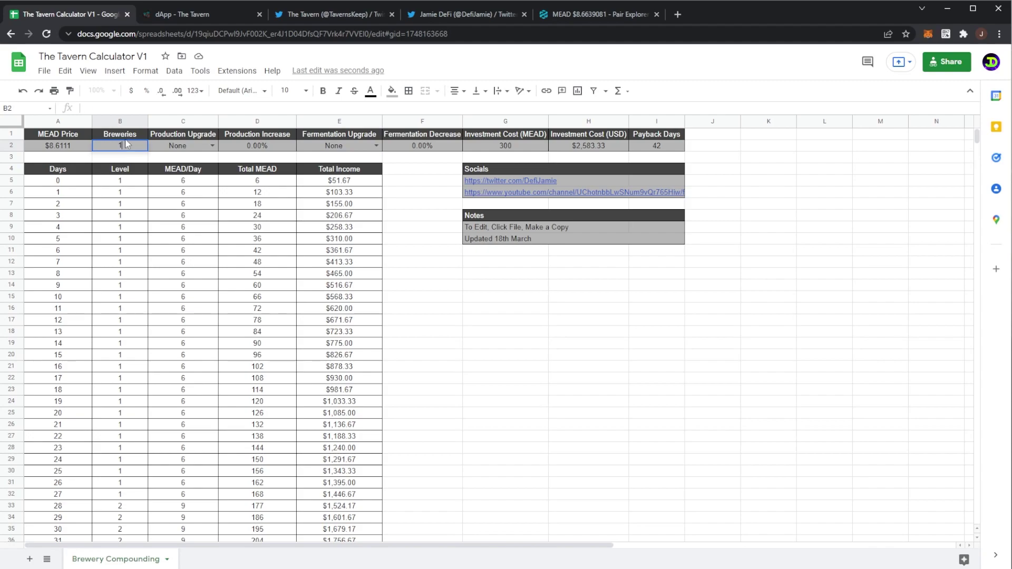
pyautogui.write('1')
pyautogui.press('Return')
# Inspect the Level and MEAD/Day formulas in rows 5, 33 and 47.
pyautogui.click(113, 182)
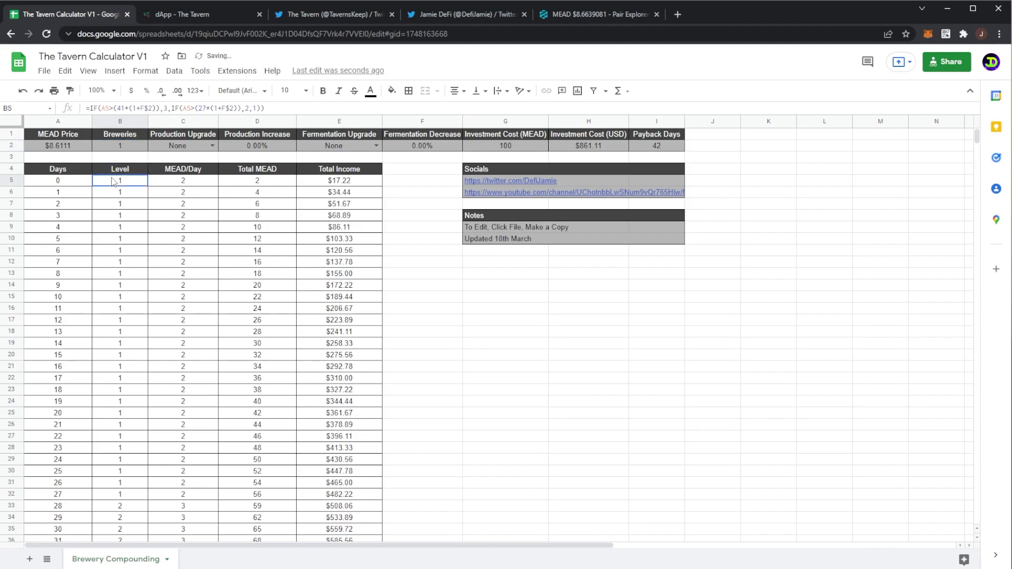
pyautogui.click(181, 185)
pyautogui.scroll(-2, 195, 374)
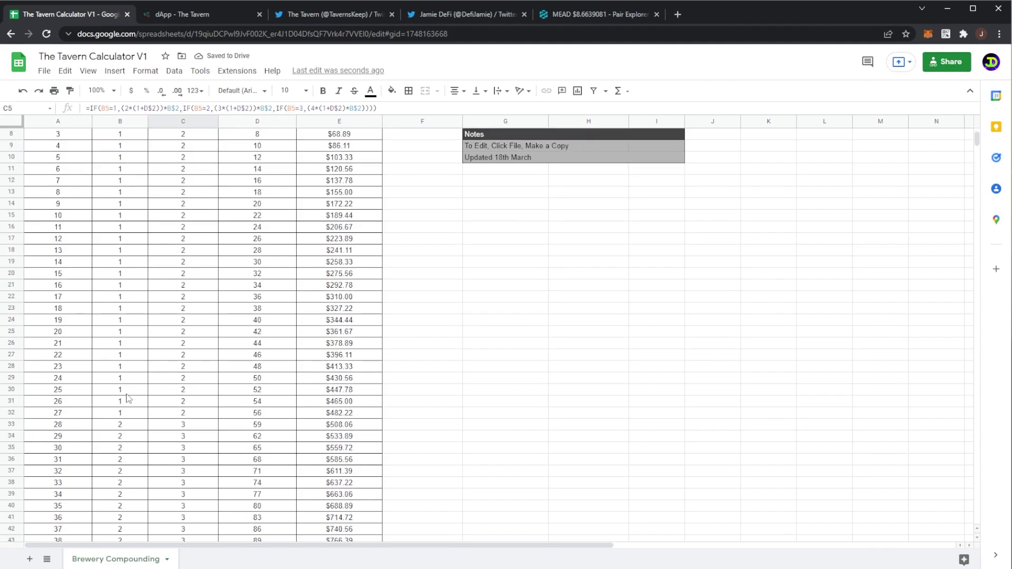
pyautogui.click(127, 429)
pyautogui.click(195, 430)
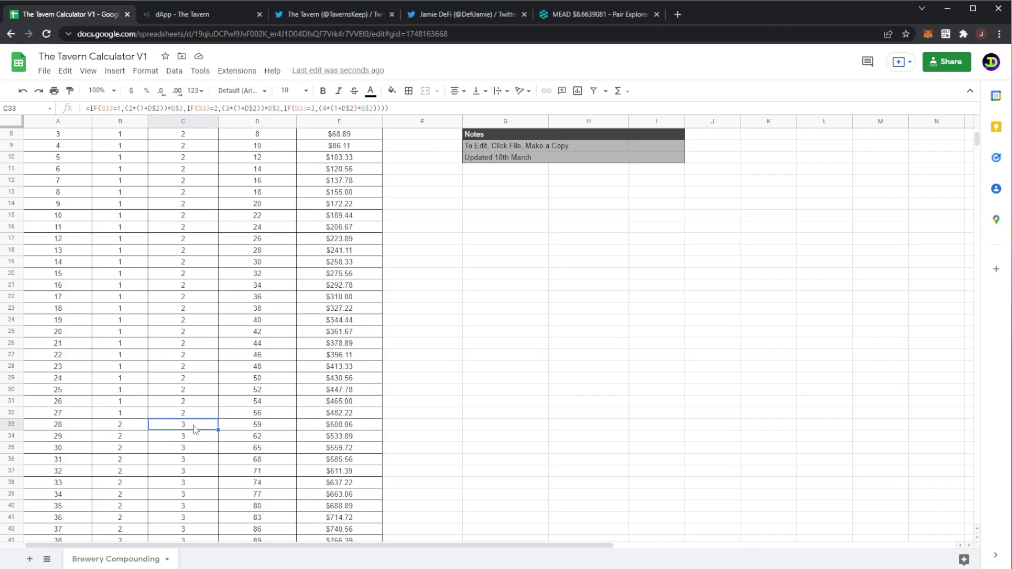
pyautogui.scroll(-5, 195, 430)
pyautogui.click(124, 357)
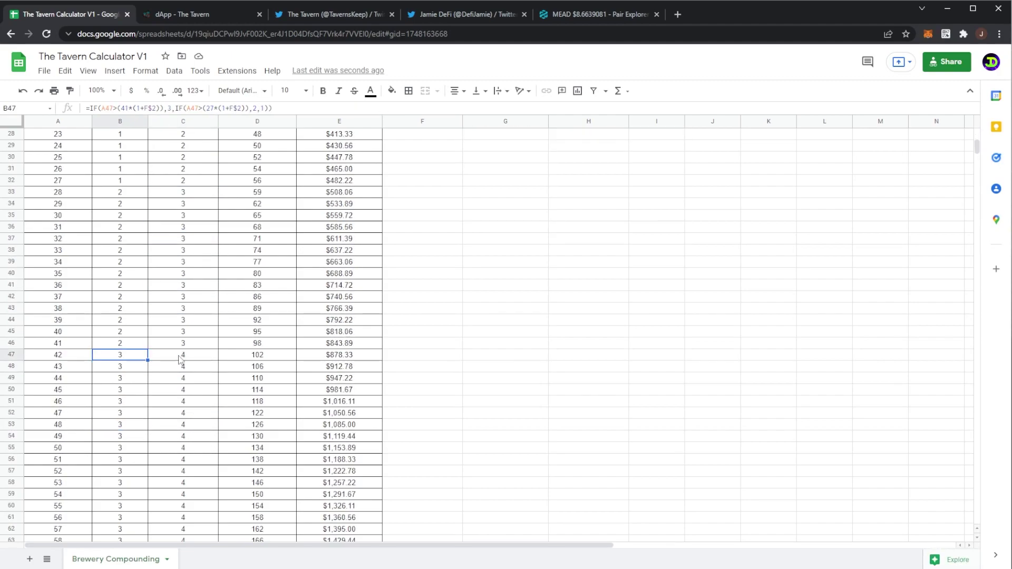
pyautogui.click(188, 356)
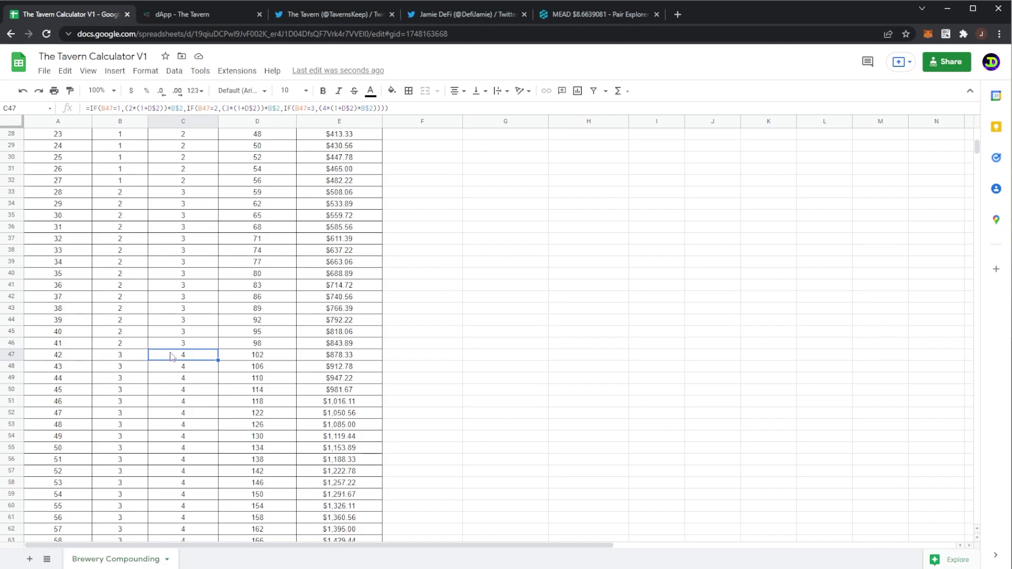
pyautogui.scroll(7, 176, 353)
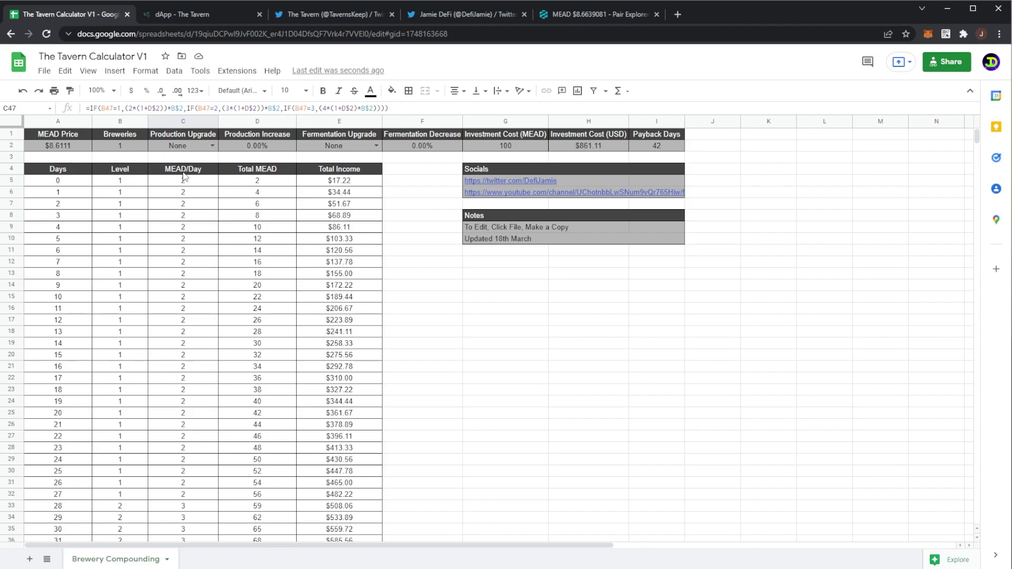
# Review the Level values from B5 downward and the Level formulas in B33 and B47.
pyautogui.click(333, 150)
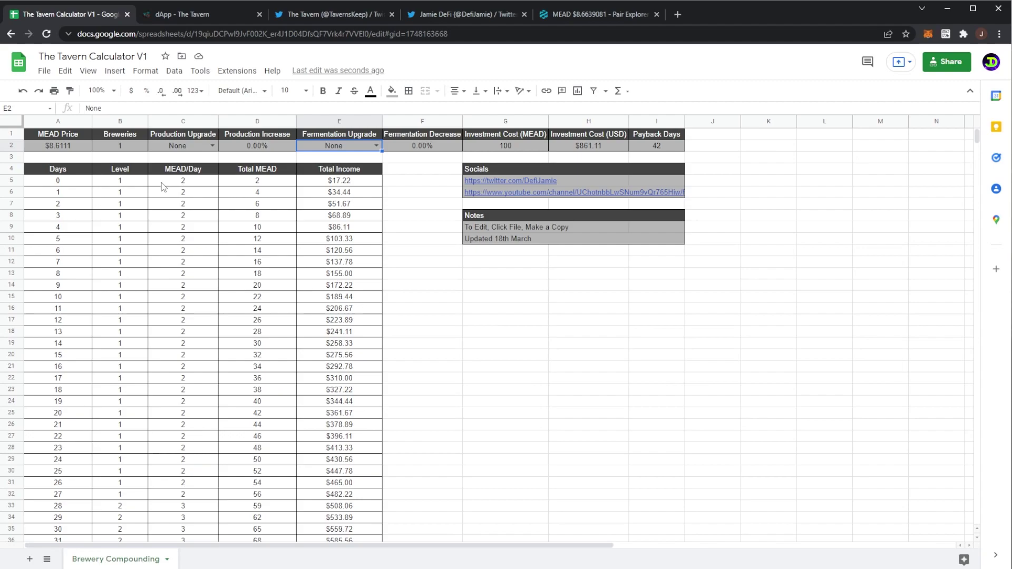
pyautogui.moveTo(122, 186); pyautogui.dragTo(123, 346)
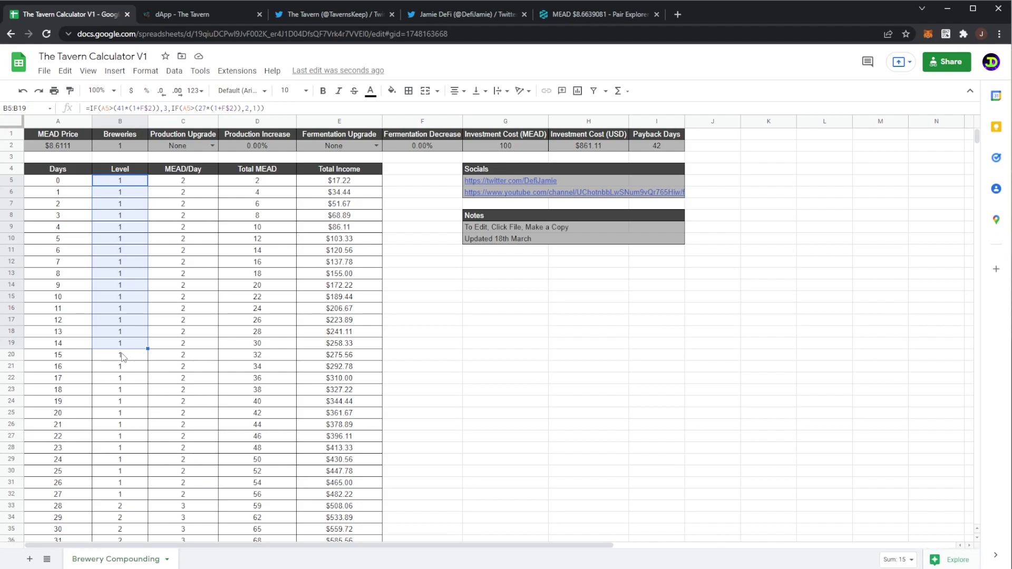
pyautogui.moveTo(120, 358); pyautogui.dragTo(131, 503)
pyautogui.scroll(-1, 133, 478)
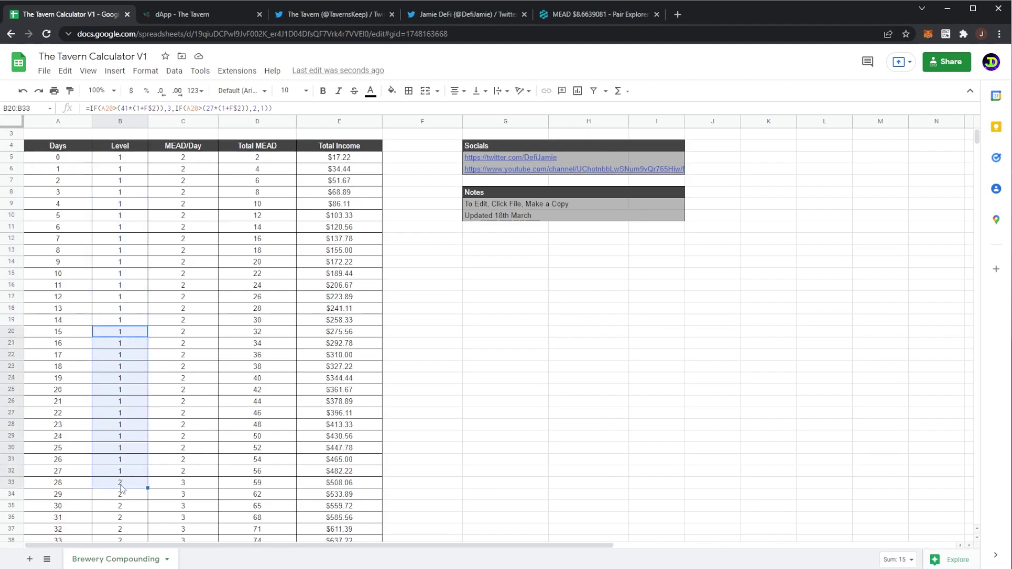
pyautogui.click(122, 488)
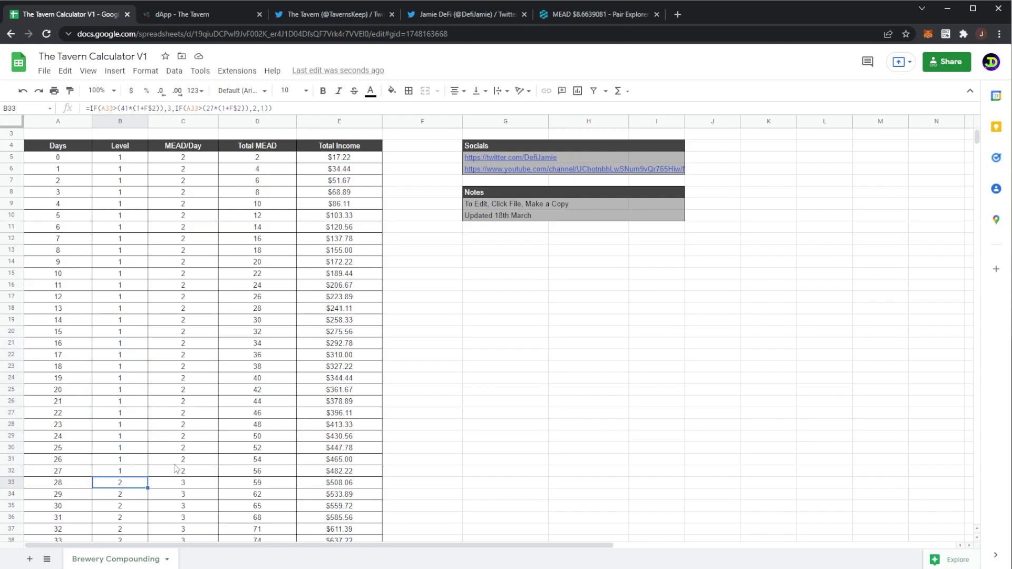
pyautogui.scroll(-6, 179, 479)
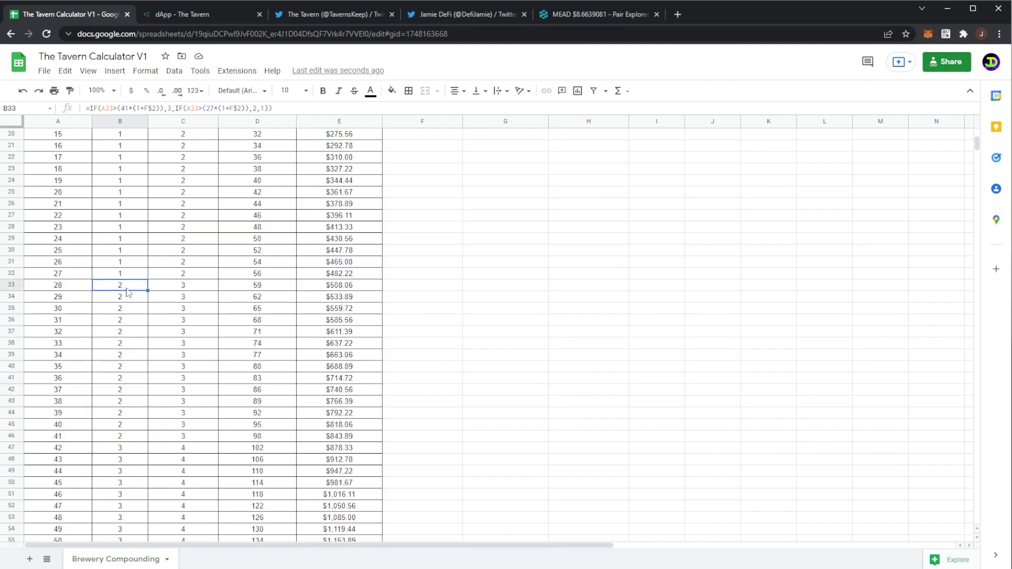
pyautogui.click(122, 449)
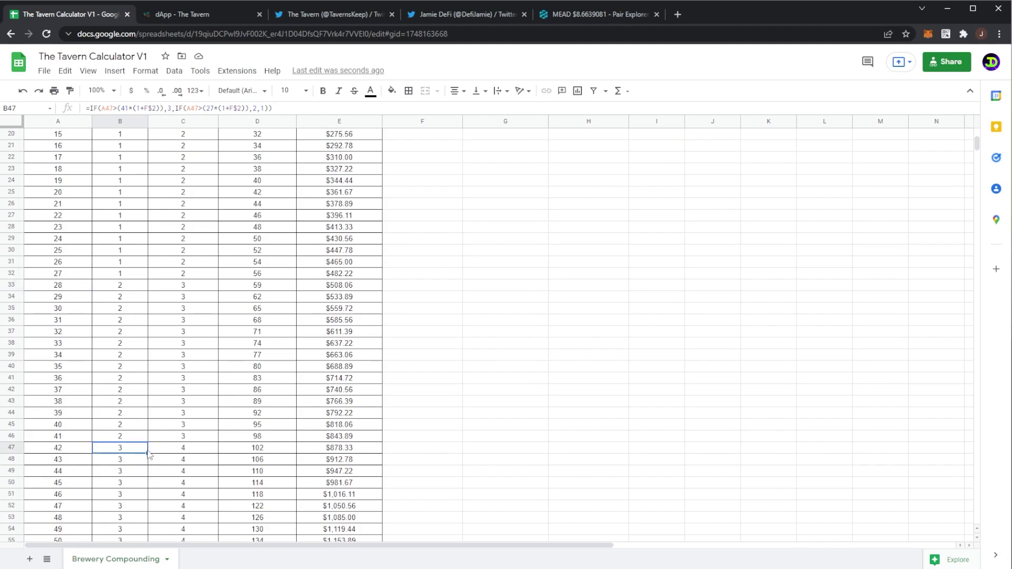
pyautogui.scroll(6, 146, 443)
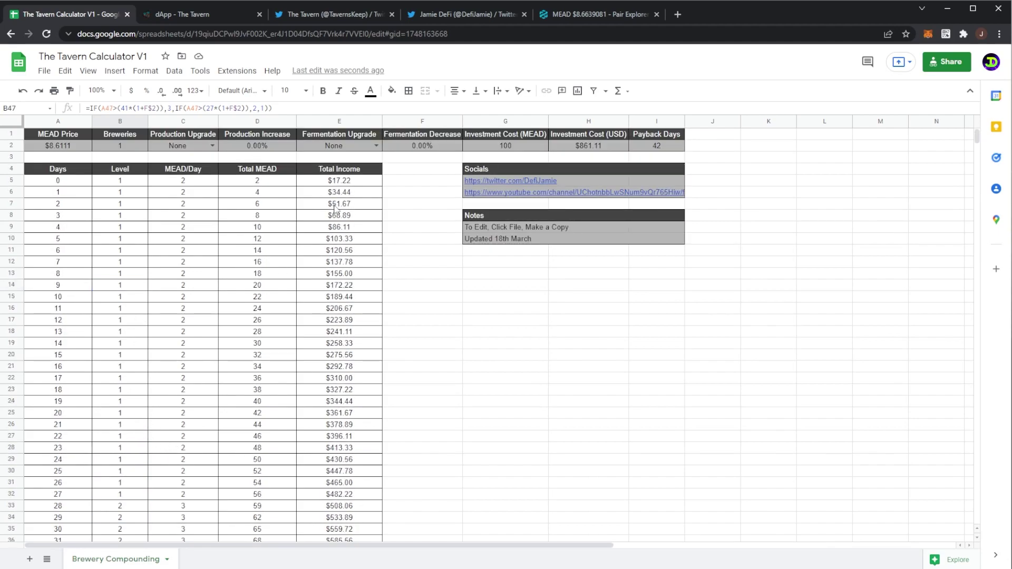
# Try Cool Fermentation, Warm Fermentation, then settle on Turbo yeast in E2.
pyautogui.click(340, 143)
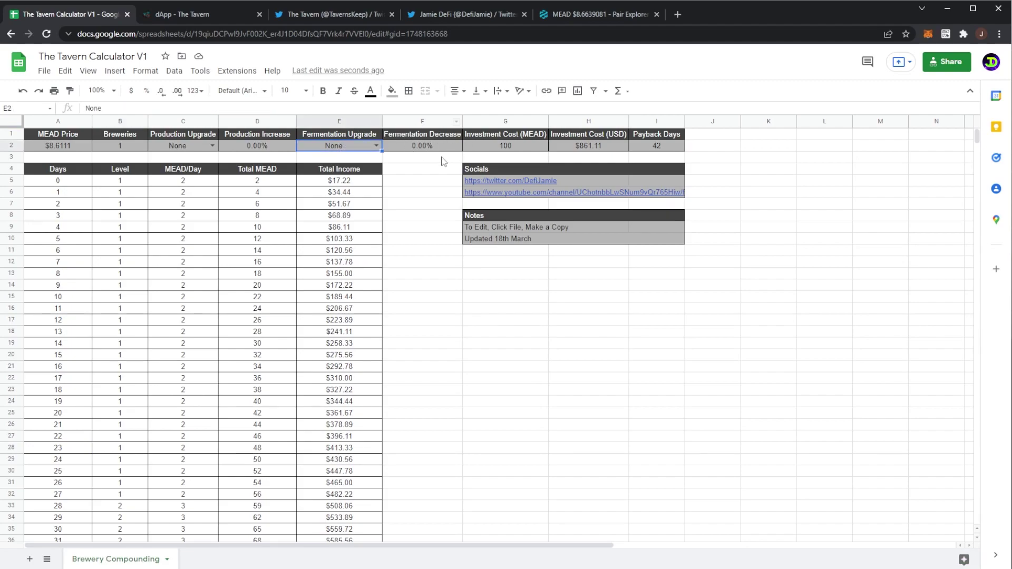
pyautogui.click(377, 147)
pyautogui.click(352, 173)
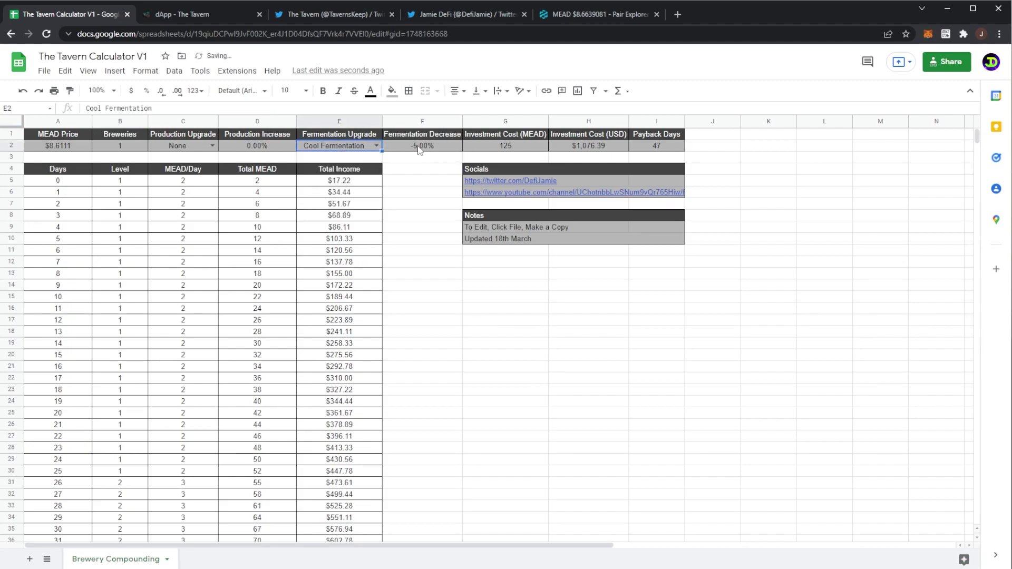
pyautogui.click(421, 148)
pyautogui.click(375, 146)
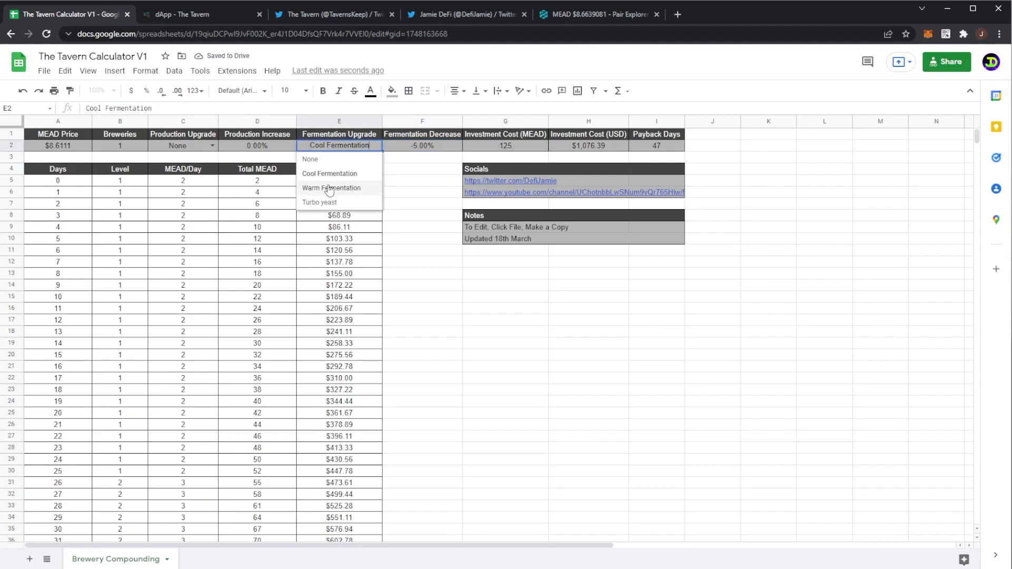
pyautogui.click(338, 185)
pyautogui.click(376, 146)
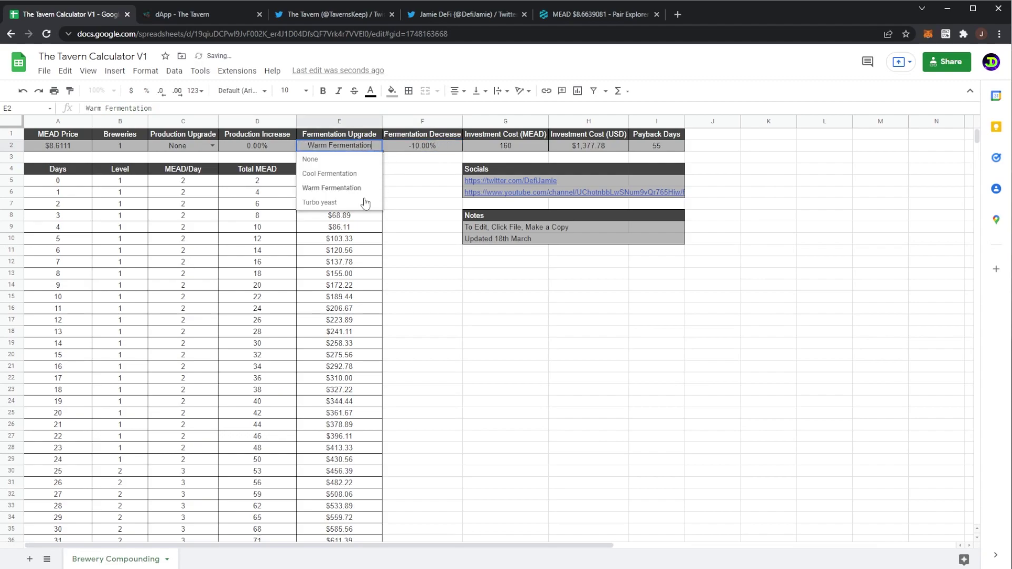
pyautogui.click(336, 202)
# Check the F2 decrease formula and the Level column, noting level 3 at day 35.
pyautogui.click(429, 148)
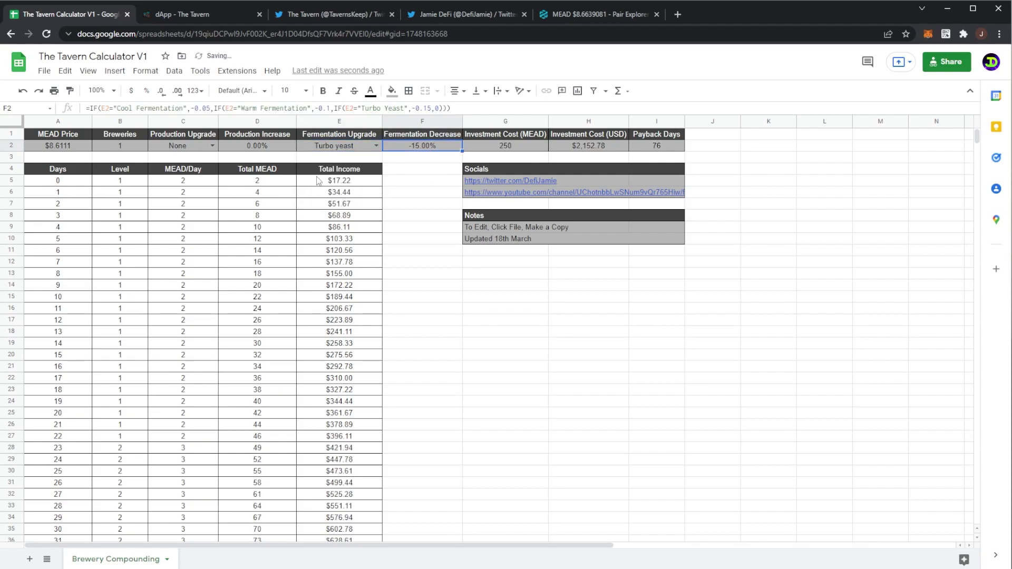
pyautogui.moveTo(113, 185); pyautogui.dragTo(127, 413)
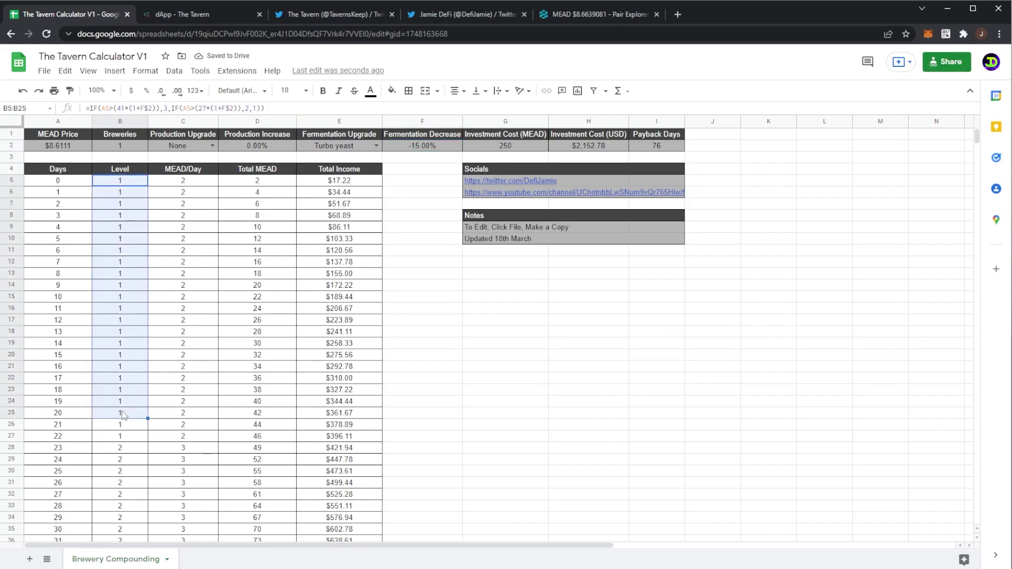
pyautogui.scroll(-2, 126, 416)
pyautogui.click(113, 474)
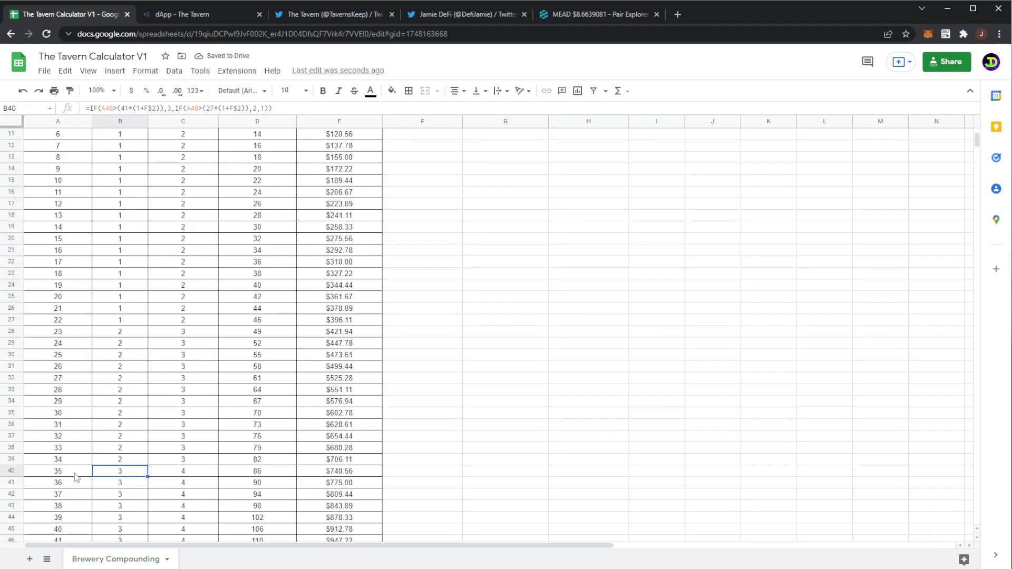
pyautogui.moveTo(72, 476); pyautogui.dragTo(113, 474)
pyautogui.scroll(3, 121, 469)
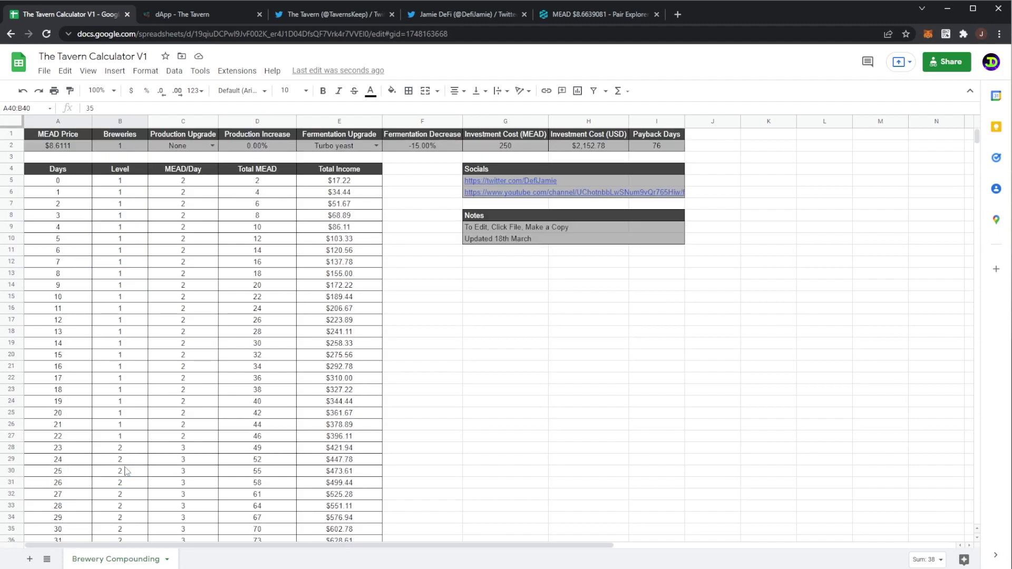
pyautogui.click(126, 437)
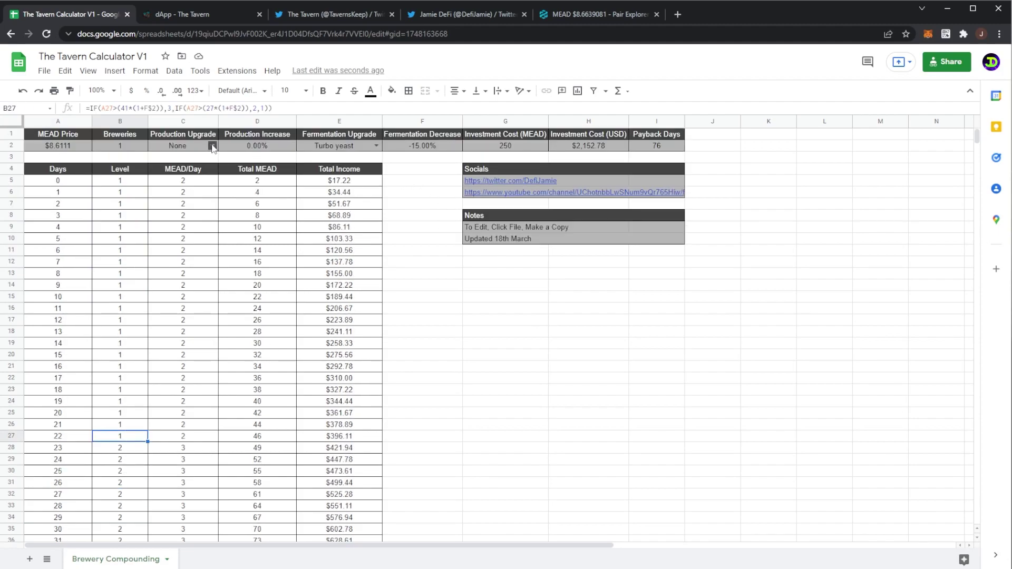
# Set both the production and fermentation upgrades to None.
pyautogui.click(212, 147)
pyautogui.click(181, 162)
pyautogui.click(376, 145)
pyautogui.click(354, 161)
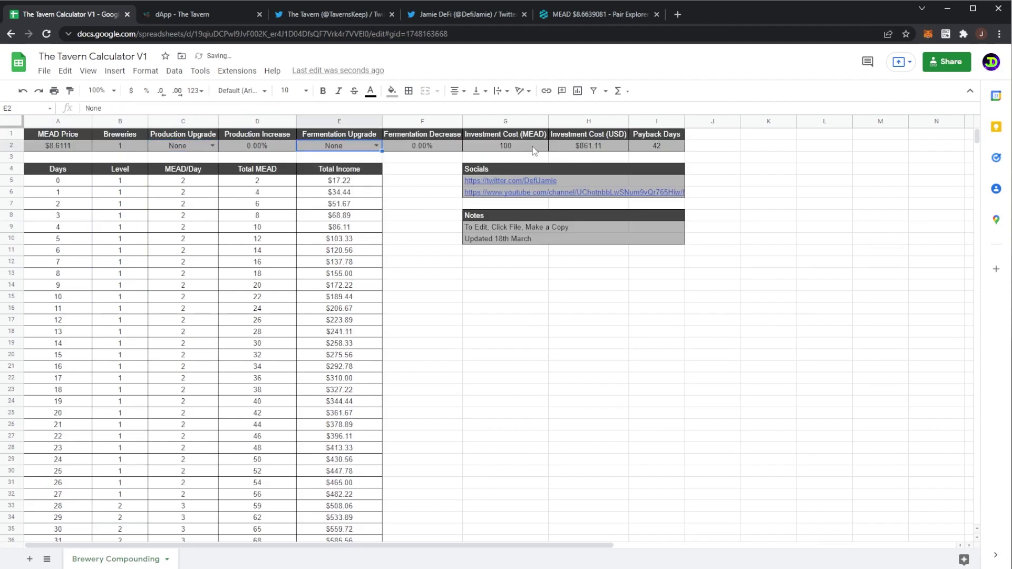
# Read the Investment Cost (MEAD), Investment Cost (USD) and Payback Days formulas in G2–I2.
pyautogui.click(498, 149)
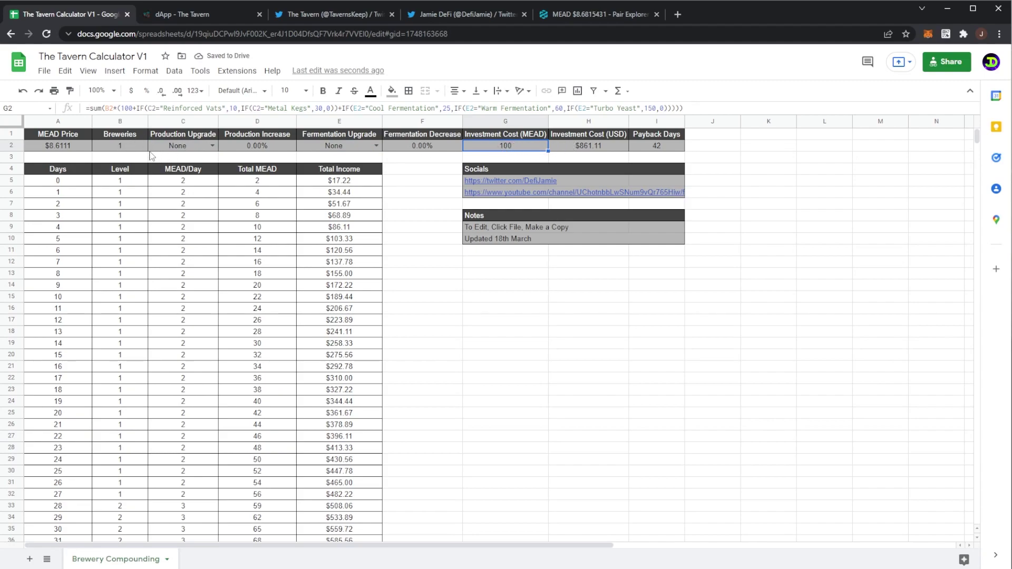
pyautogui.click(573, 146)
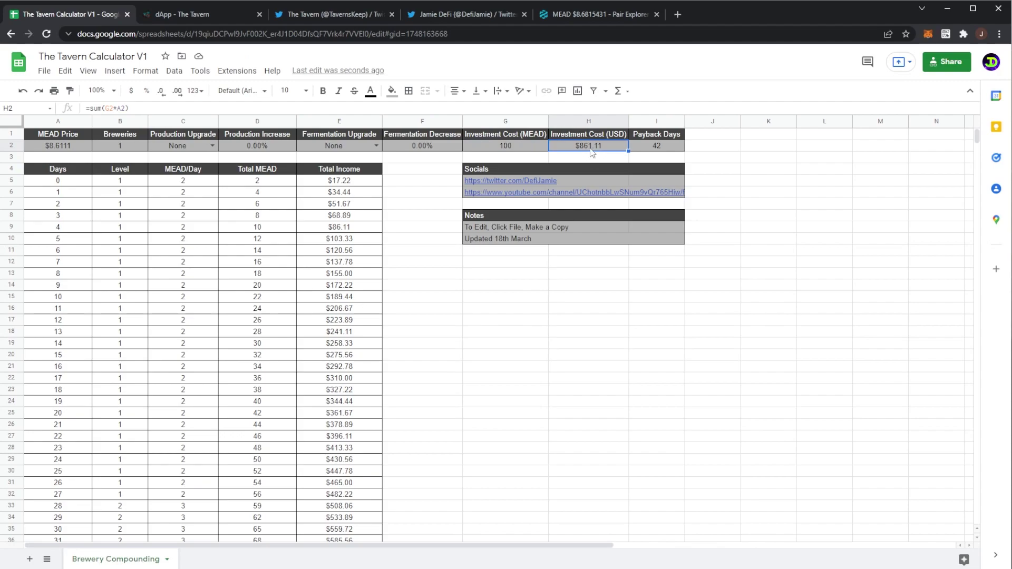
pyautogui.click(669, 147)
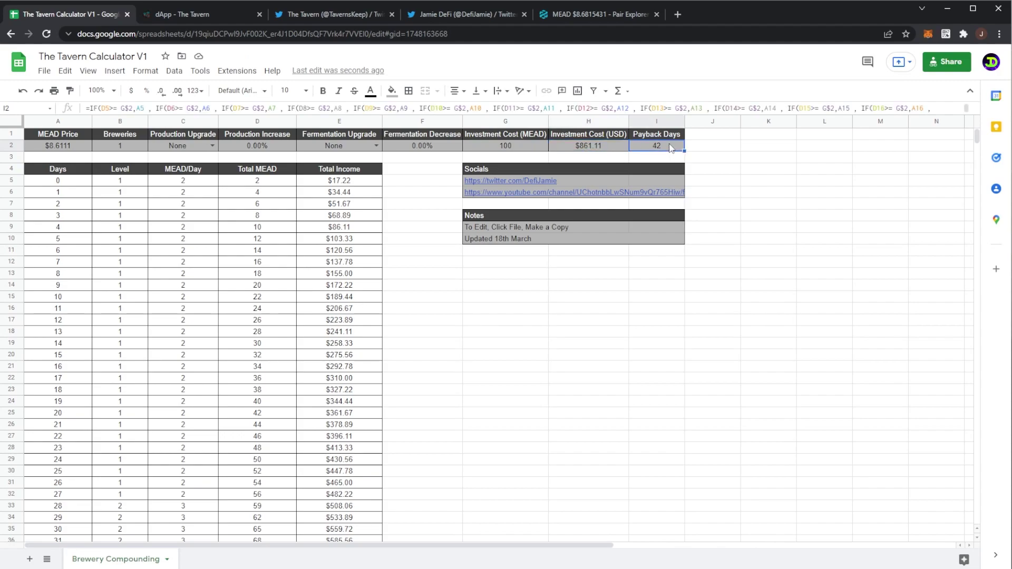
pyautogui.click(675, 110)
pyautogui.click(443, 253)
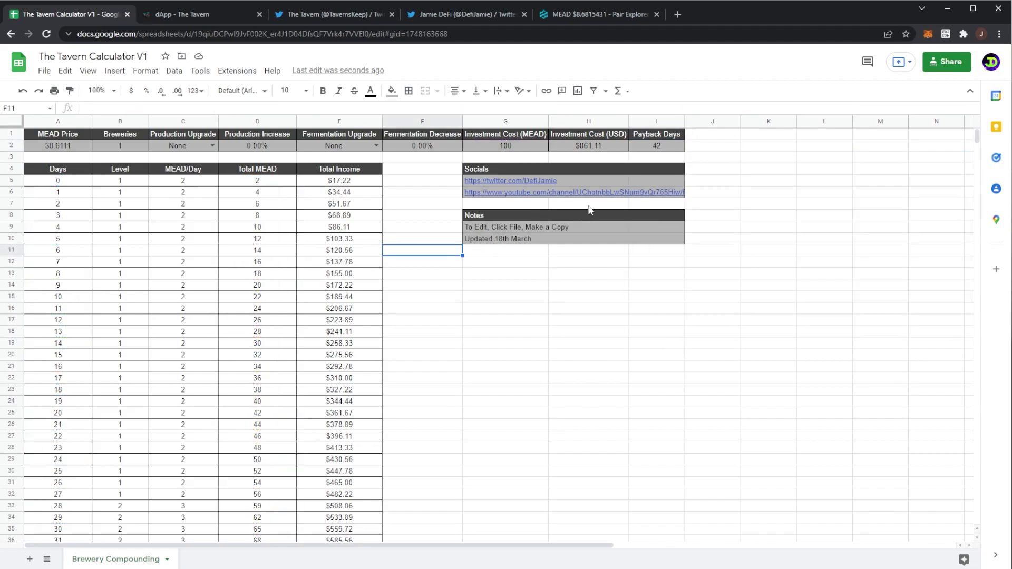
pyautogui.click(665, 148)
pyautogui.click(659, 110)
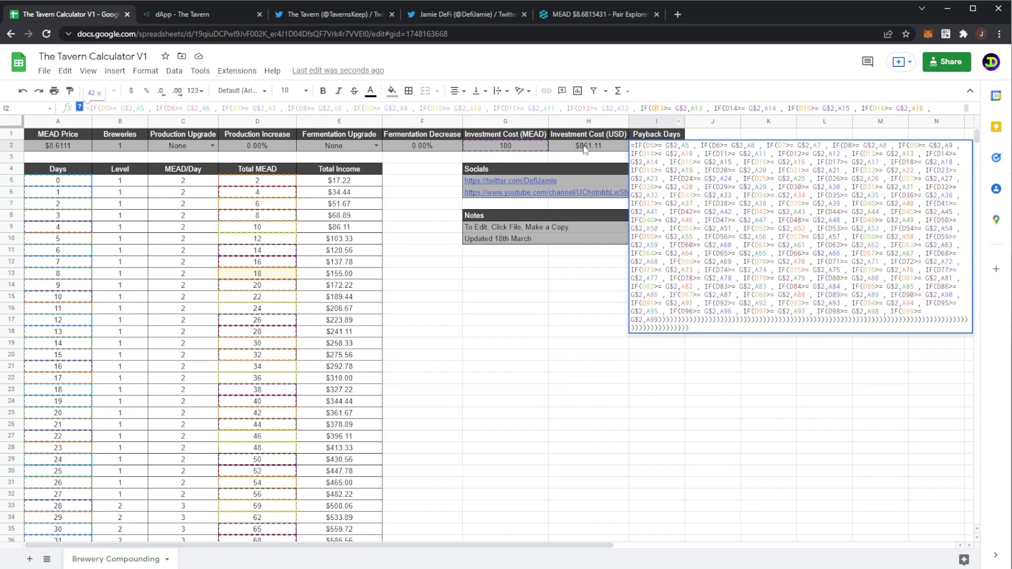
pyautogui.click(454, 251)
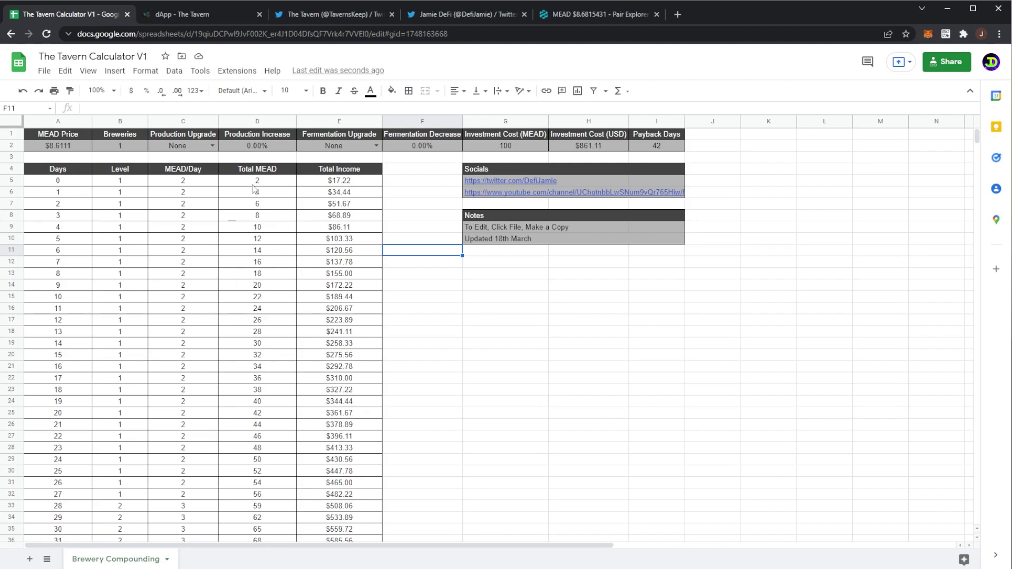
# Check Total MEAD for days 0–23 and the day-42 row's Level, MEAD/Day, Total MEAD and Income formulas.
pyautogui.moveTo(255, 184); pyautogui.dragTo(254, 441)
pyautogui.scroll(-5, 258, 448)
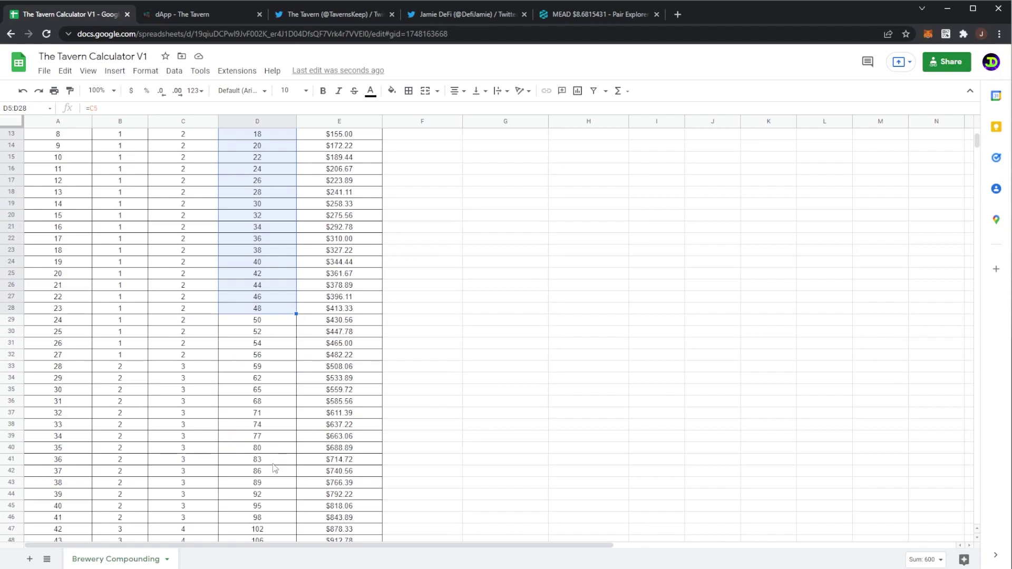
pyautogui.moveTo(263, 449); pyautogui.dragTo(69, 457)
pyautogui.click(146, 450)
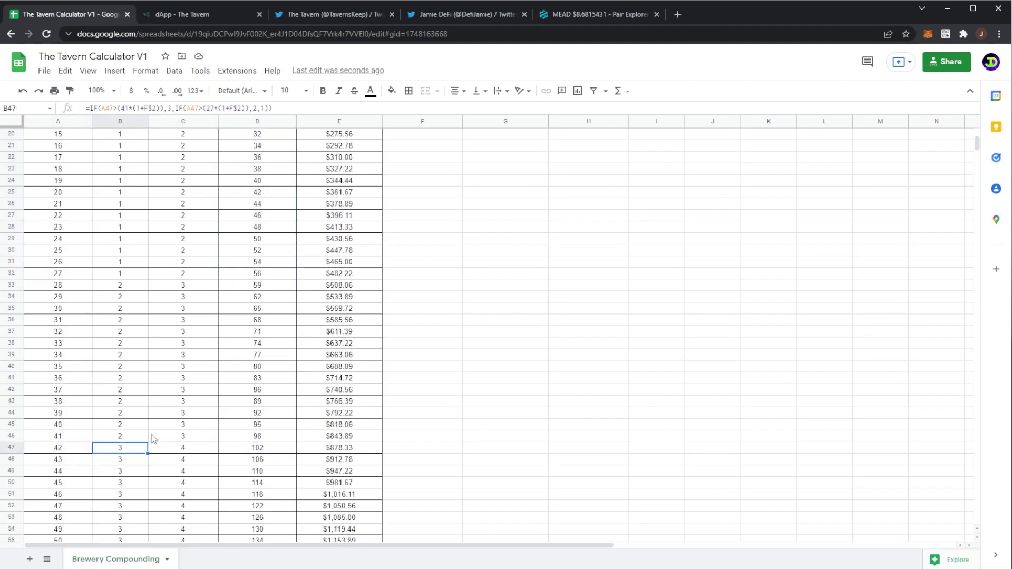
pyautogui.click(198, 451)
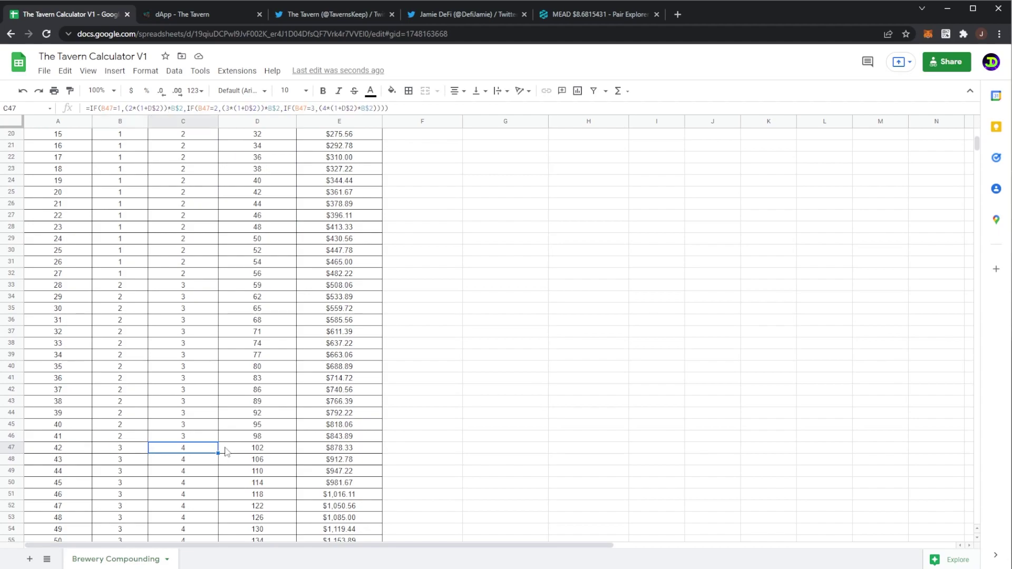
pyautogui.click(262, 451)
pyautogui.click(325, 452)
# Scroll through the table and recheck the Total MEAD formula in D47.
pyautogui.scroll(-1, 364, 395)
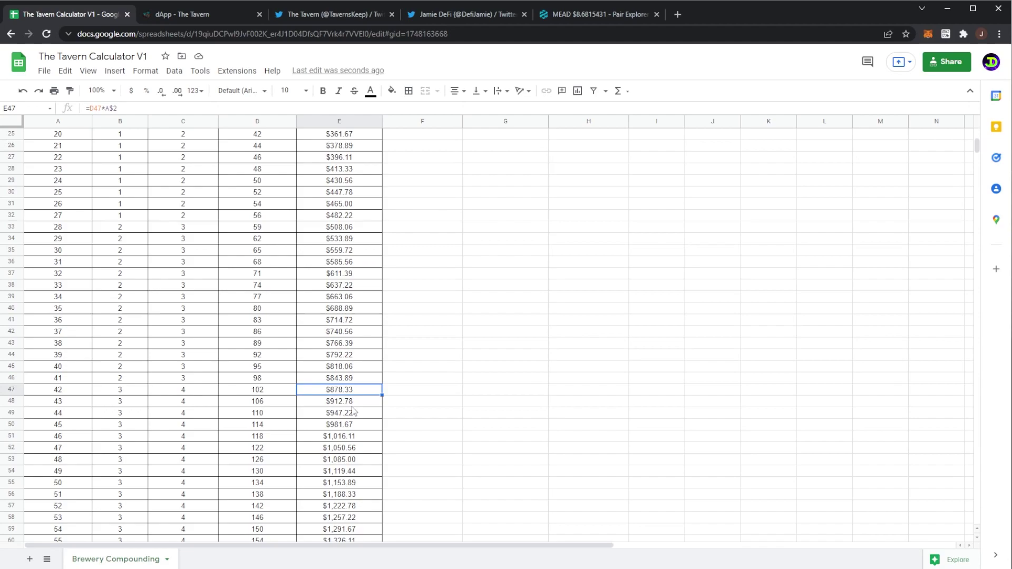
pyautogui.scroll(-1, 355, 411)
pyautogui.scroll(-2, 338, 436)
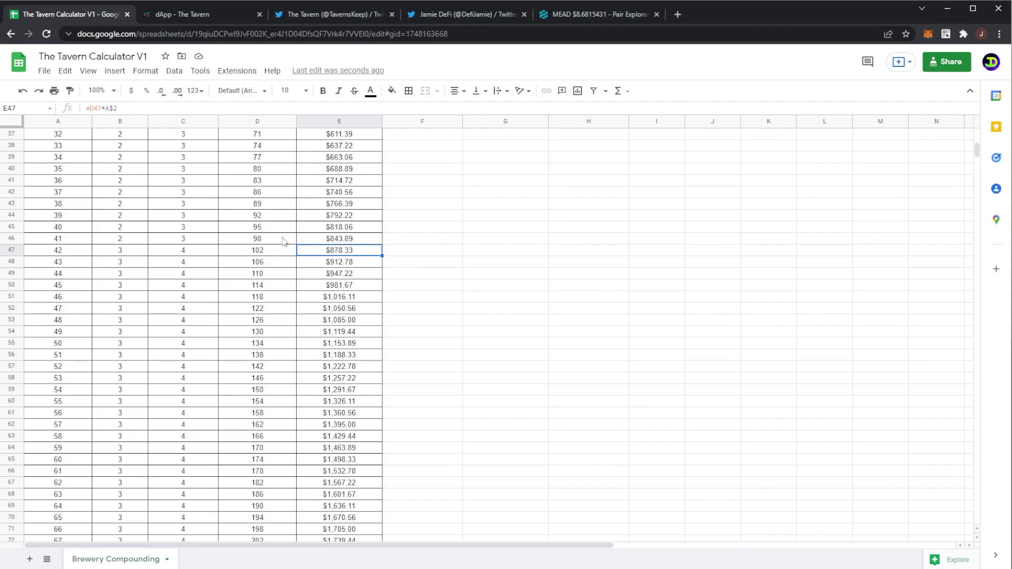
pyautogui.click(267, 253)
pyautogui.scroll(5, 266, 256)
pyautogui.scroll(-2, 282, 322)
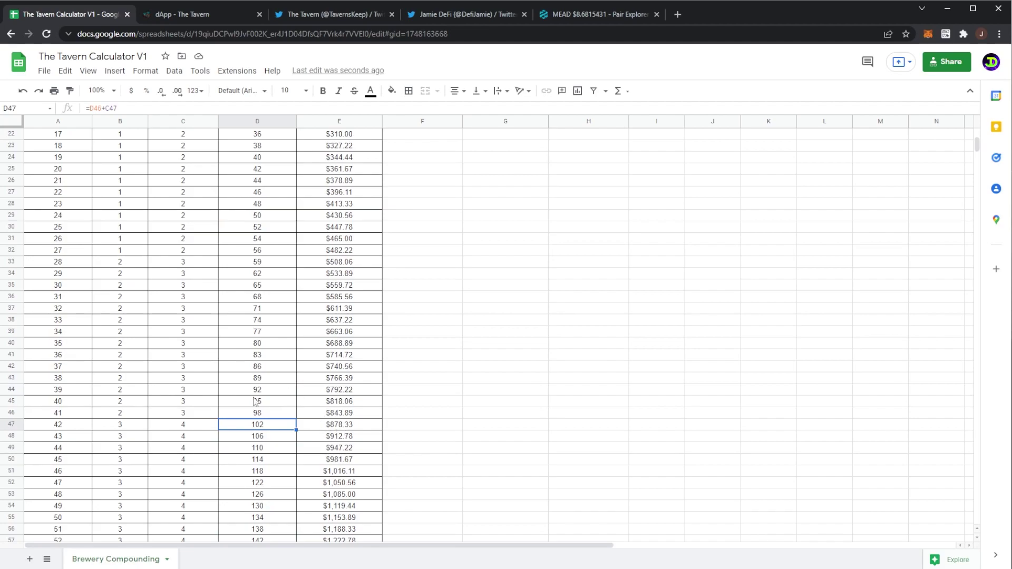
pyautogui.scroll(7, 269, 369)
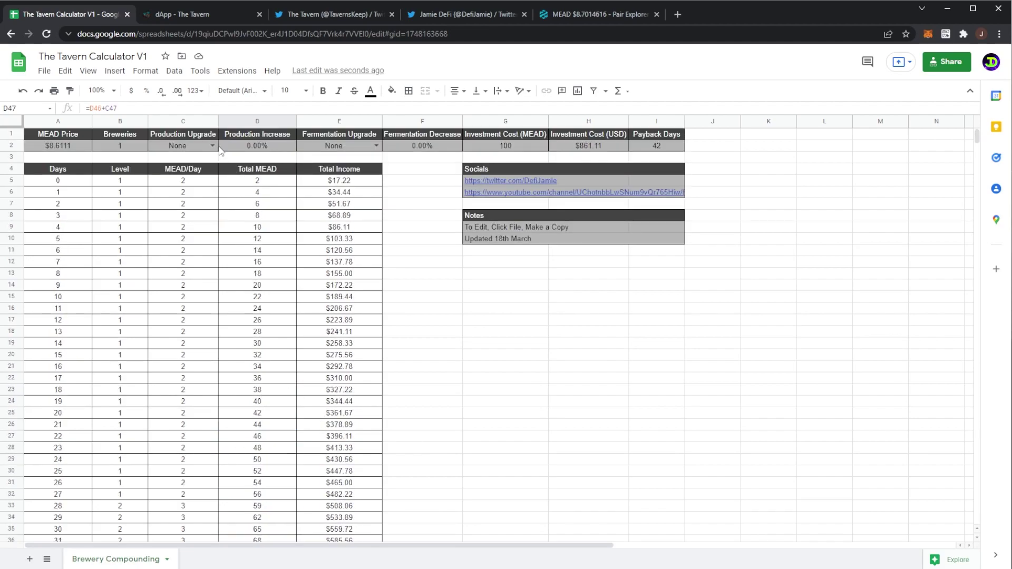
# Choose Reinforced Vats as the production upgrade and confirm its 10 MEAD store price.
pyautogui.click(213, 146)
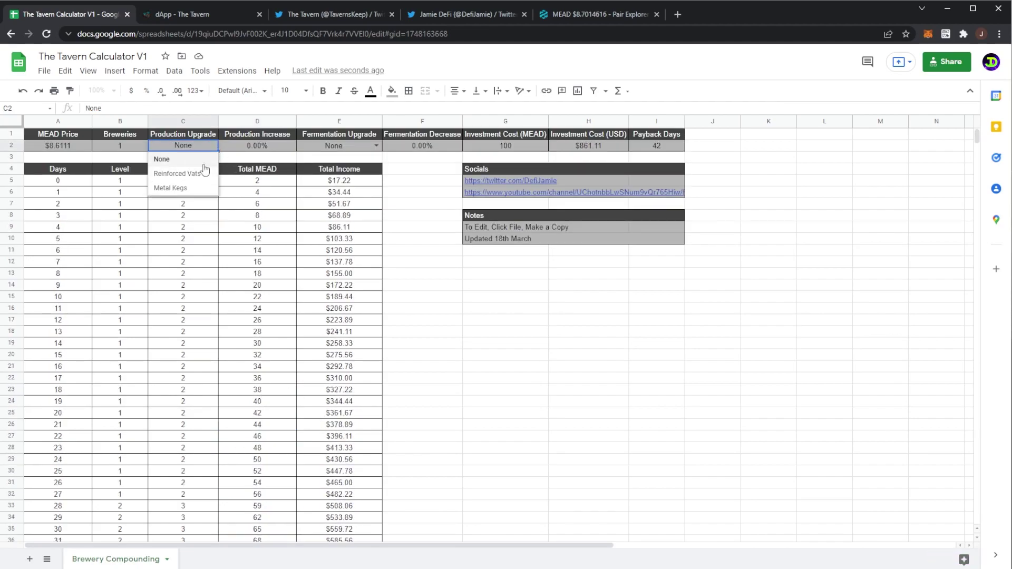
pyautogui.click(190, 174)
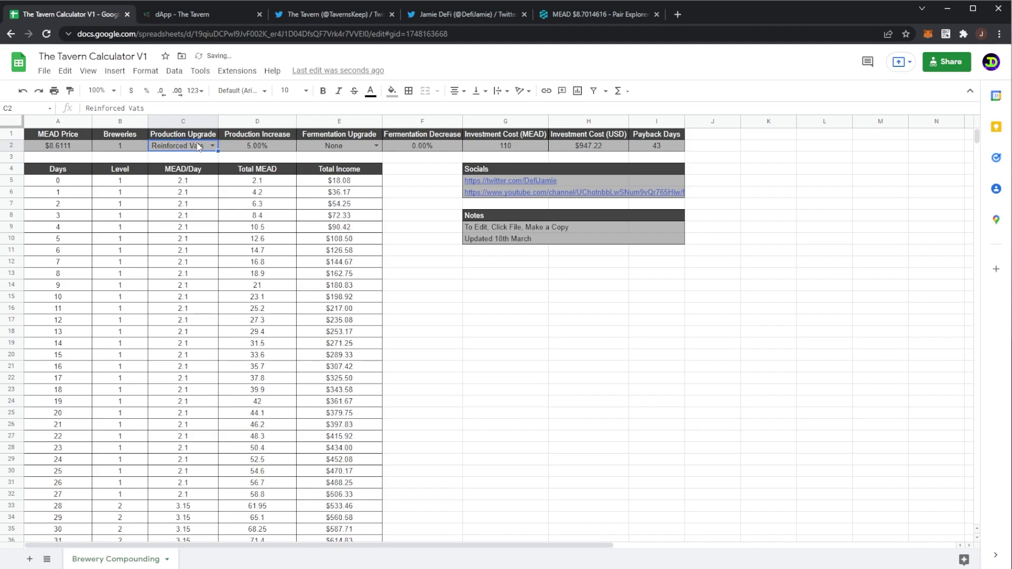
pyautogui.click(163, 14)
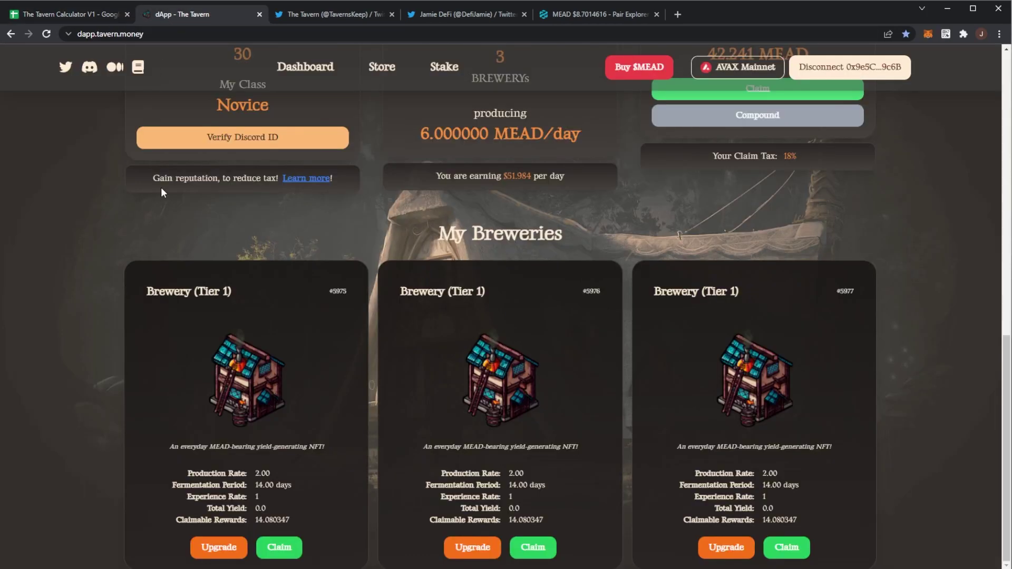
pyautogui.scroll(1, 327, 158)
pyautogui.click(376, 67)
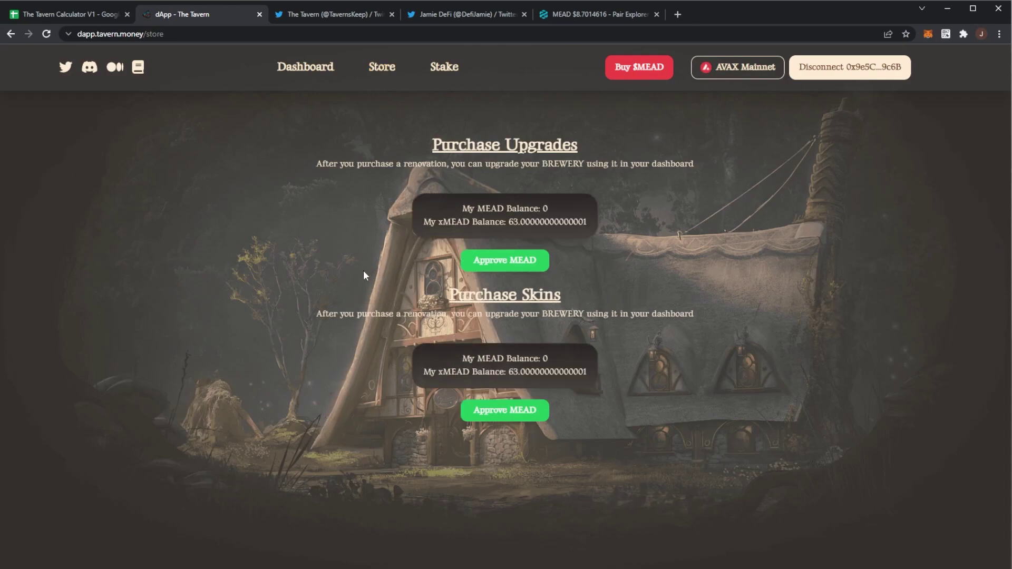
pyautogui.scroll(-1, 287, 285)
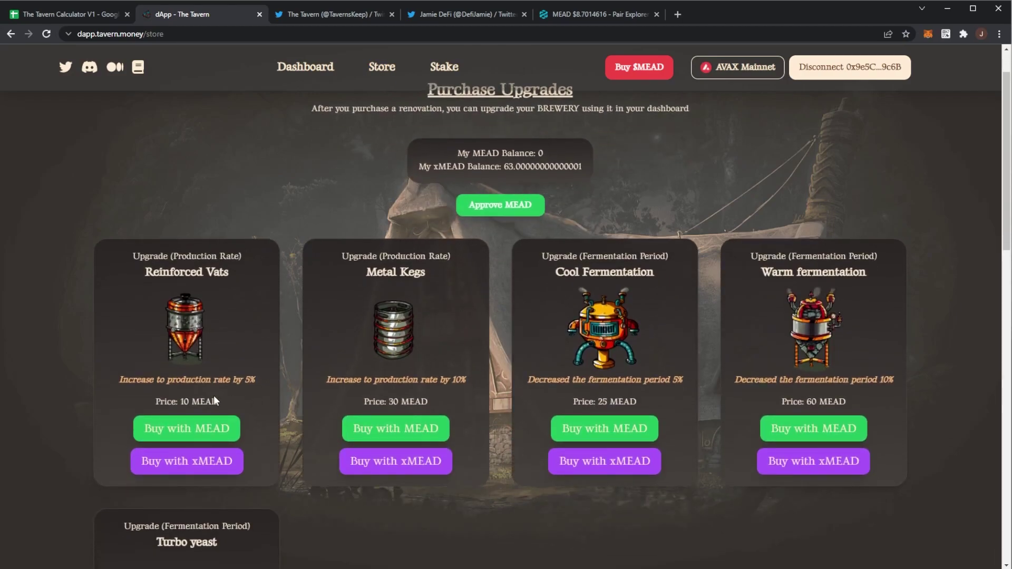
pyautogui.doubleClick(184, 401)
pyautogui.click(68, 14)
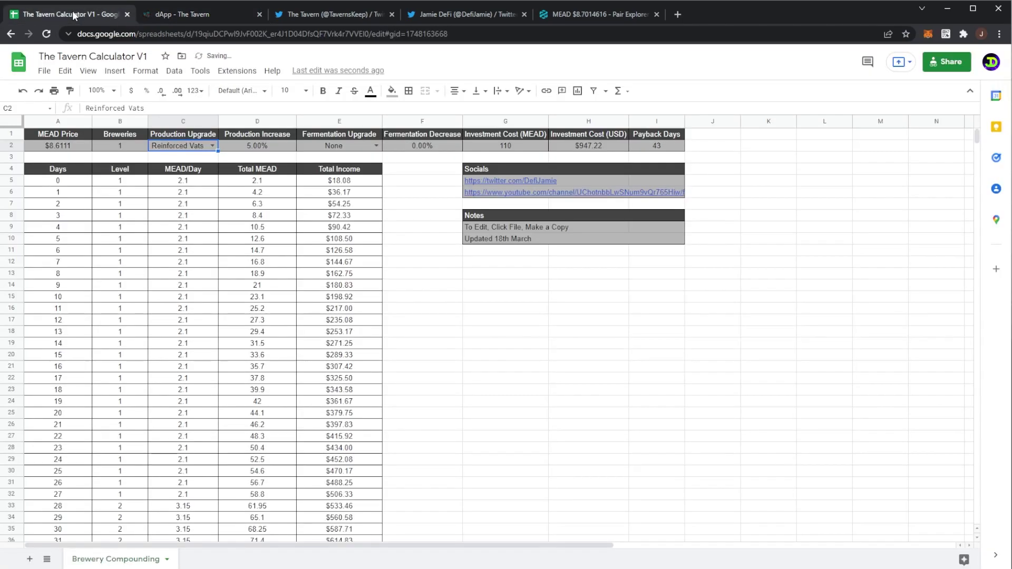
# Check the 5.00% production increase, 110 MEAD investment and 43-day payback formulas.
pyautogui.click(244, 148)
pyautogui.click(522, 148)
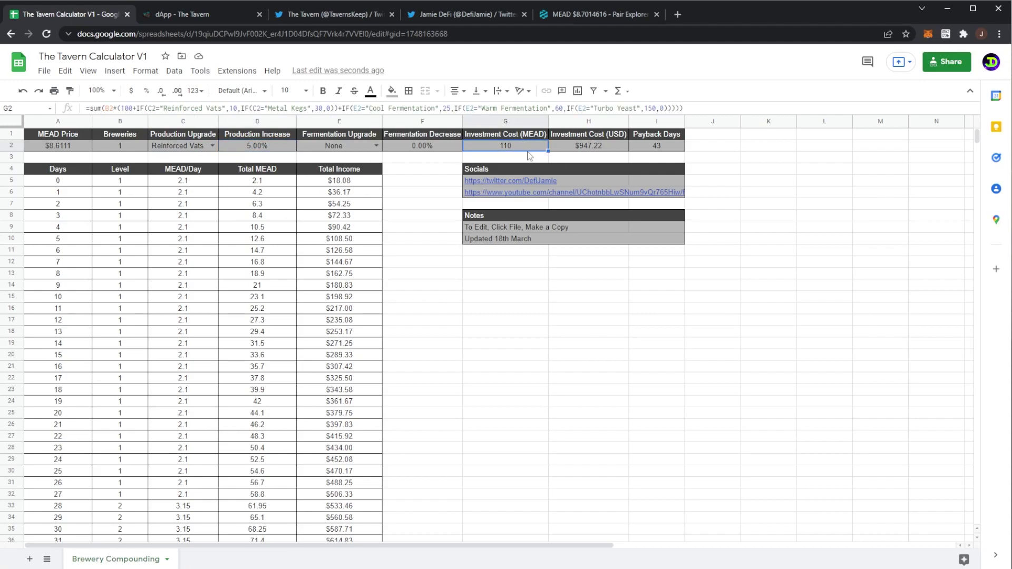
pyautogui.click(676, 147)
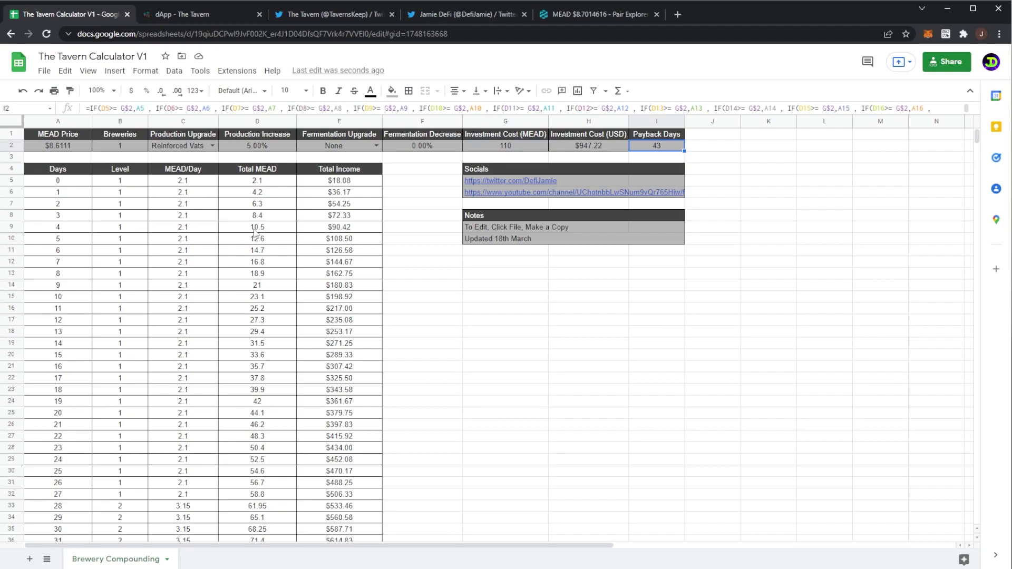
# Check MEAD/Day in C5, C33 and C48: 2.1, 3.15 and 4.2 under Reinforced Vats.
pyautogui.click(195, 183)
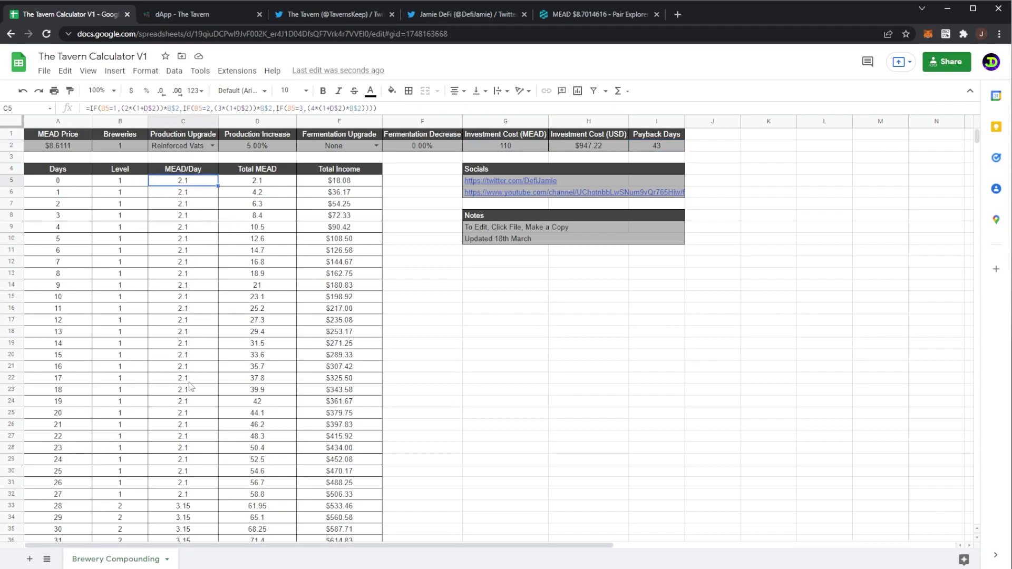
pyautogui.scroll(-2, 190, 383)
pyautogui.click(183, 449)
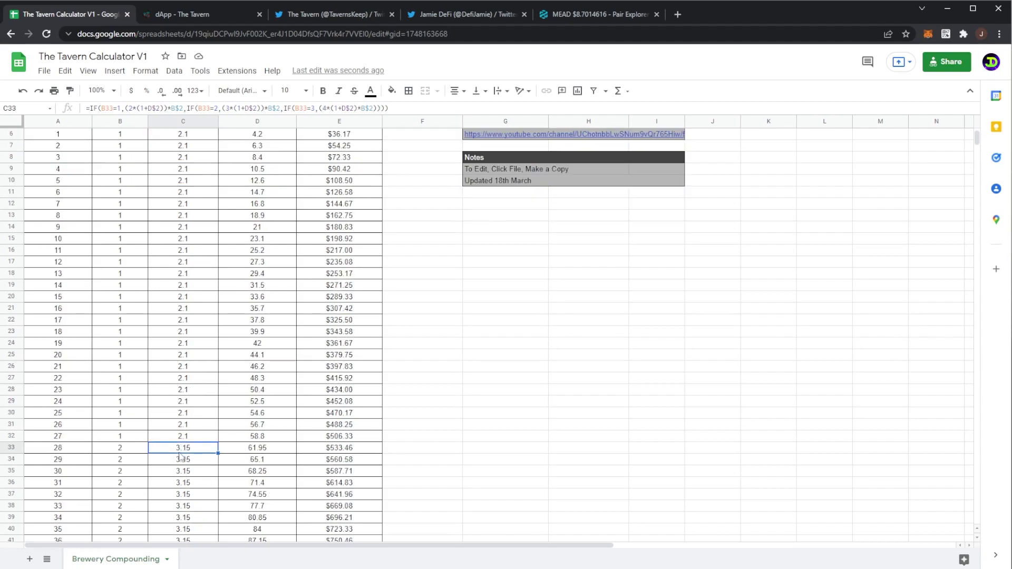
pyautogui.scroll(-5, 166, 405)
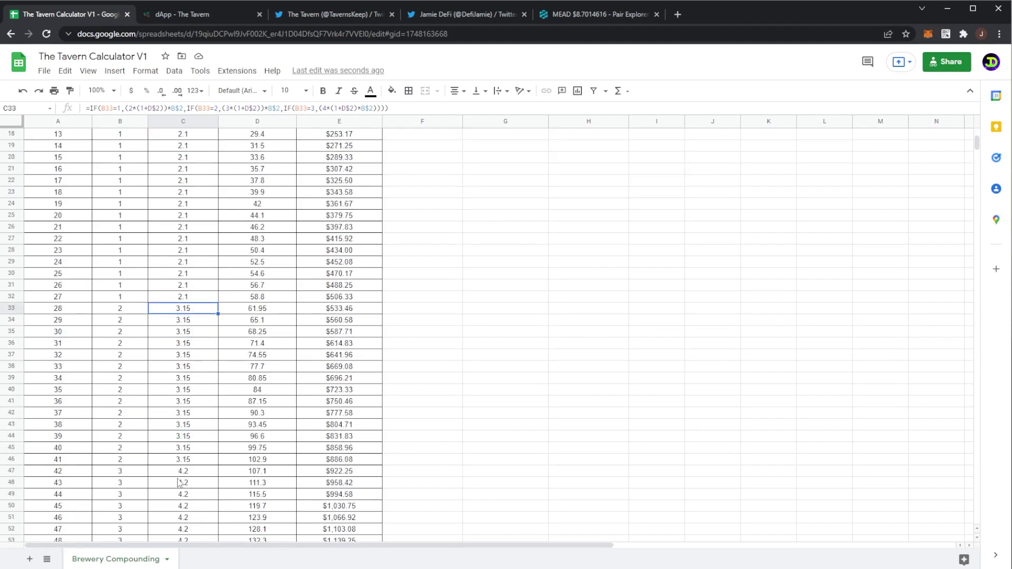
pyautogui.click(181, 481)
pyautogui.scroll(6, 193, 472)
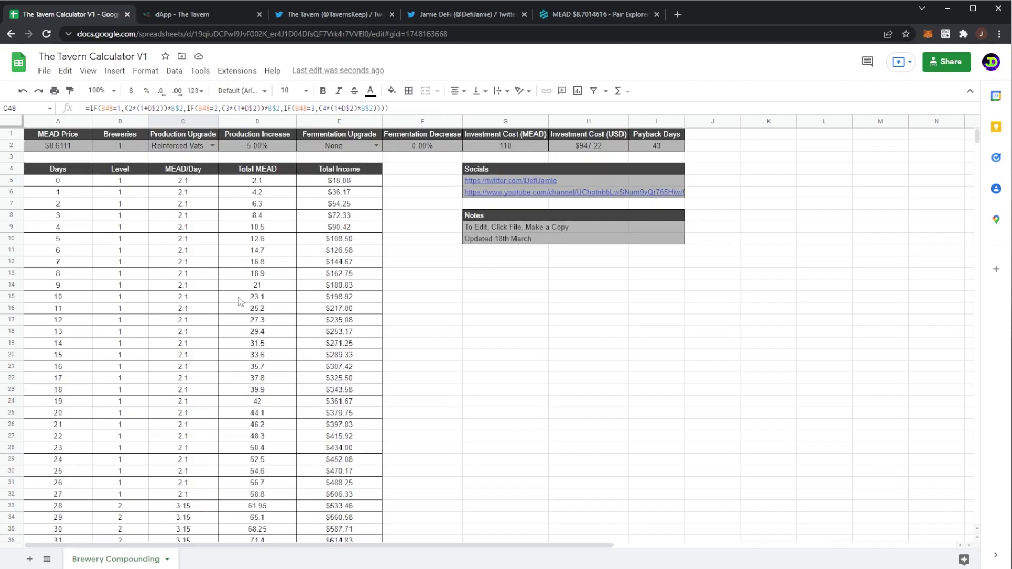
pyautogui.click(205, 146)
pyautogui.click(211, 146)
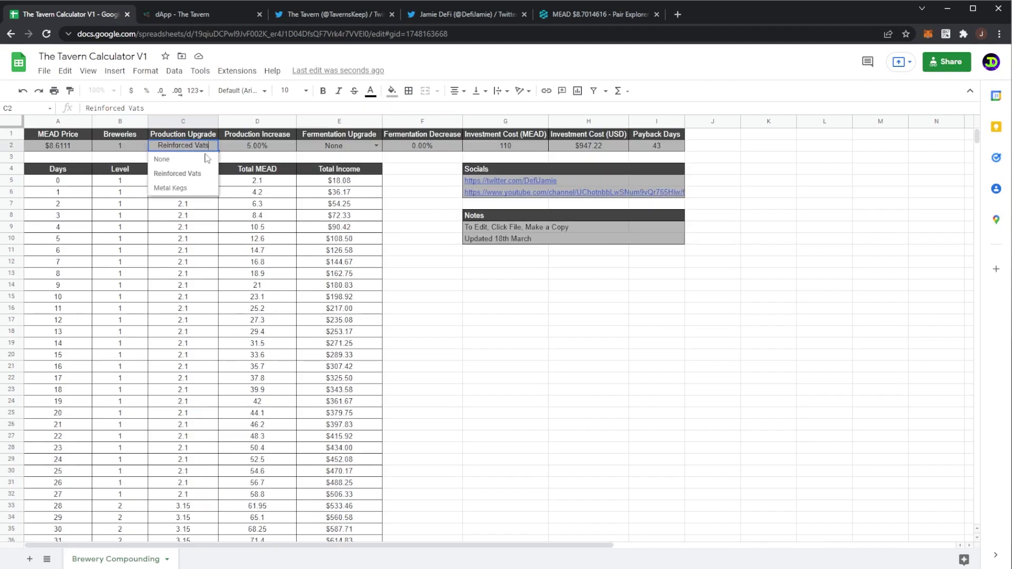
# Apply Metal Kegs, then set the production upgrade back to None.
pyautogui.click(181, 189)
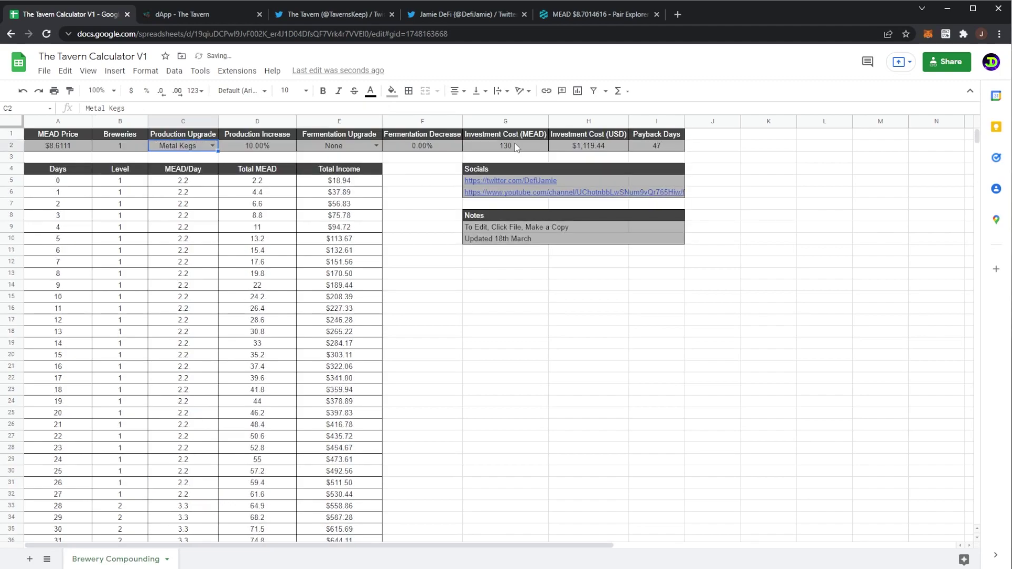
pyautogui.click(213, 145)
pyautogui.click(194, 157)
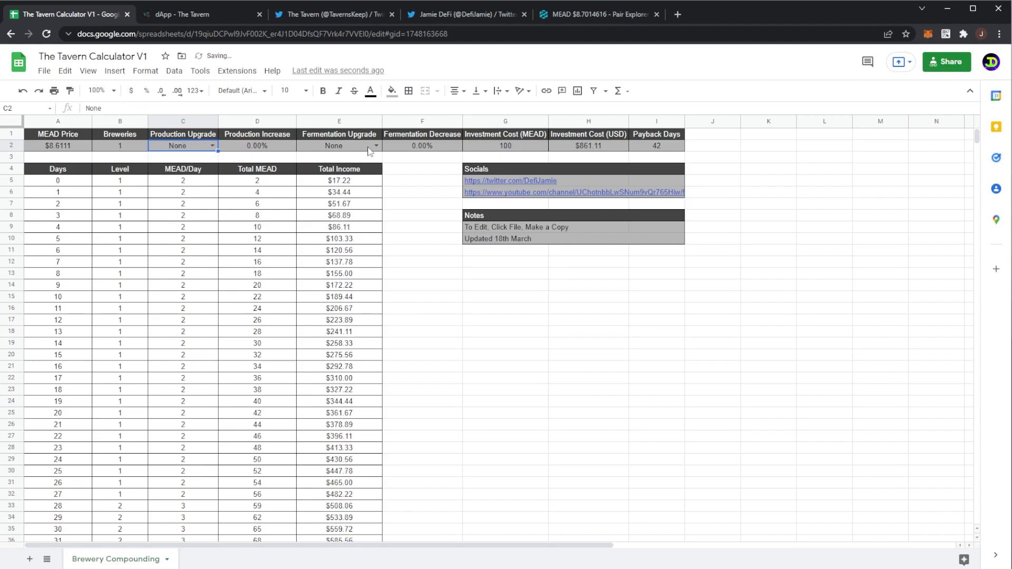
# Choose Cool Fermentation and check the F2 decrease and the day-39 level.
pyautogui.click(376, 146)
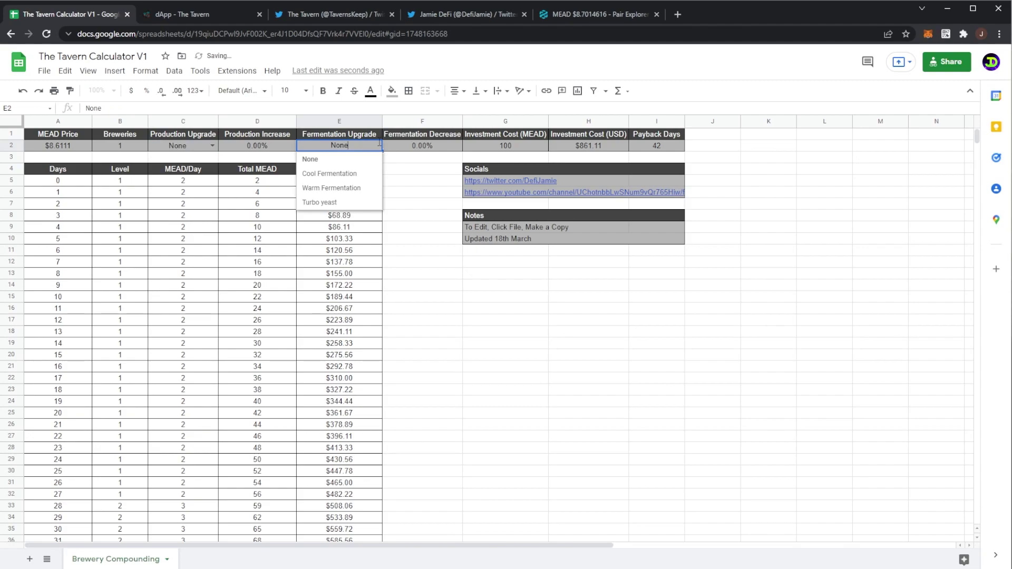
pyautogui.click(348, 174)
pyautogui.click(418, 149)
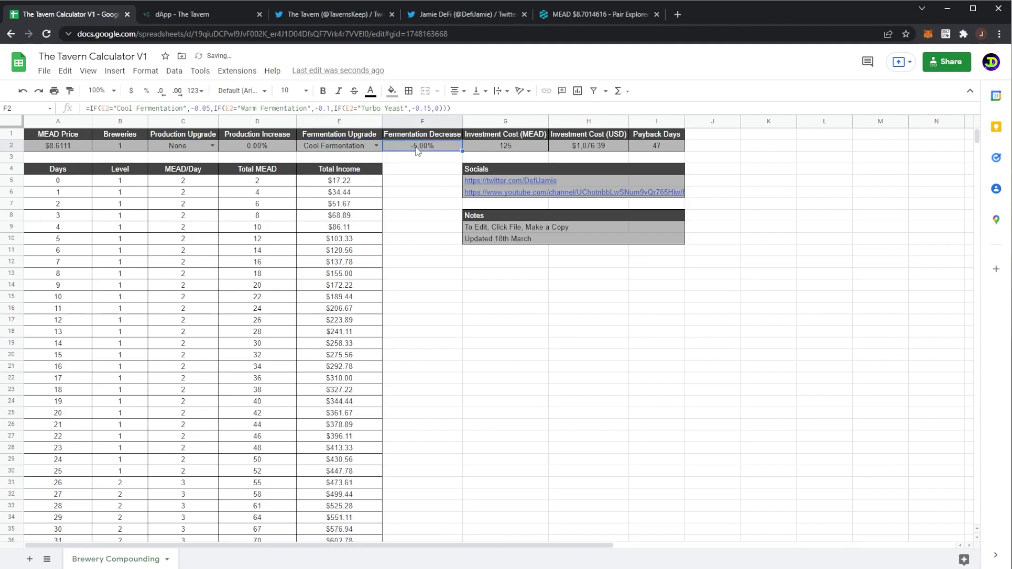
pyautogui.scroll(-2, 199, 351)
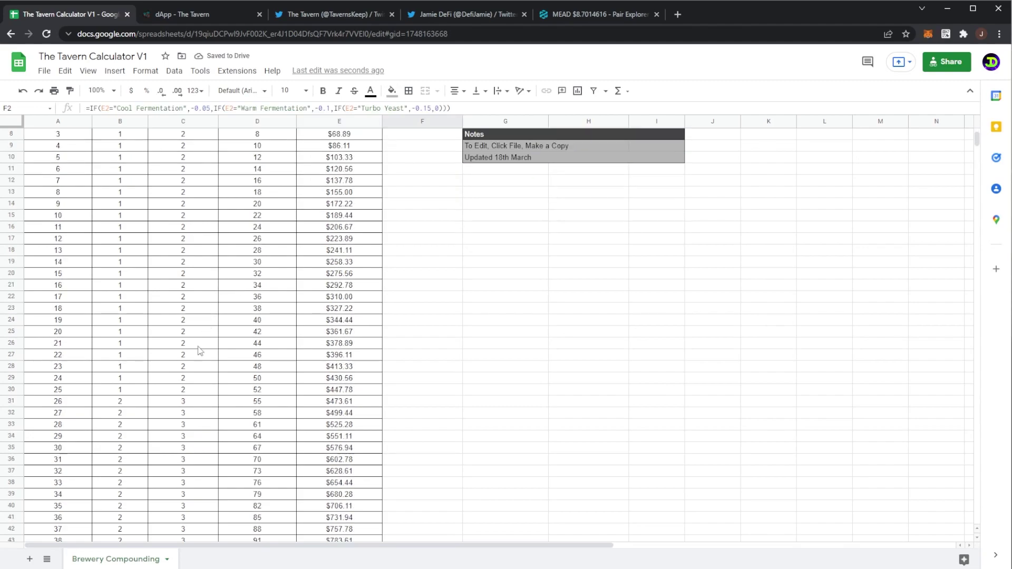
pyautogui.scroll(-3, 200, 350)
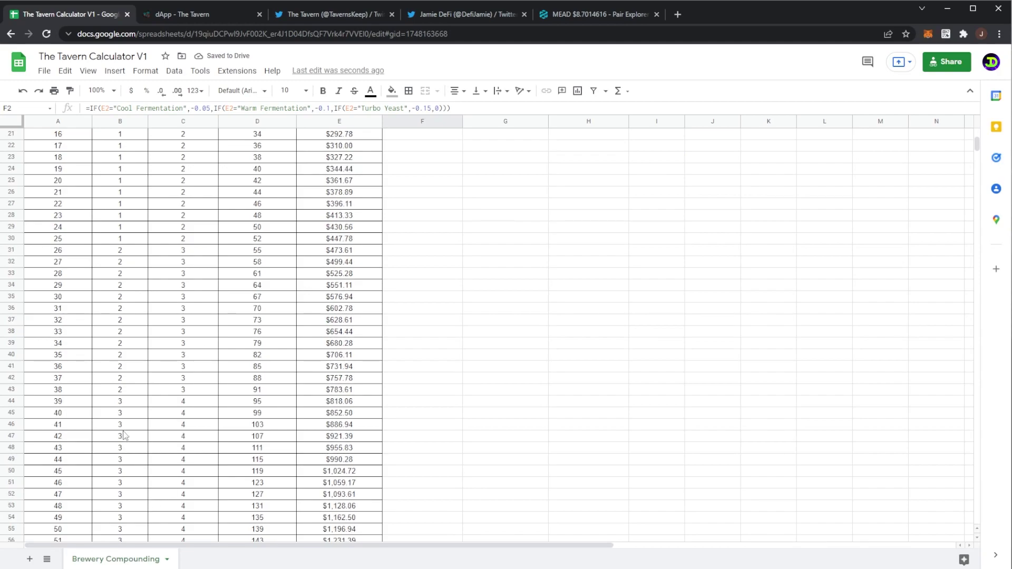
pyautogui.moveTo(127, 410); pyautogui.dragTo(70, 410)
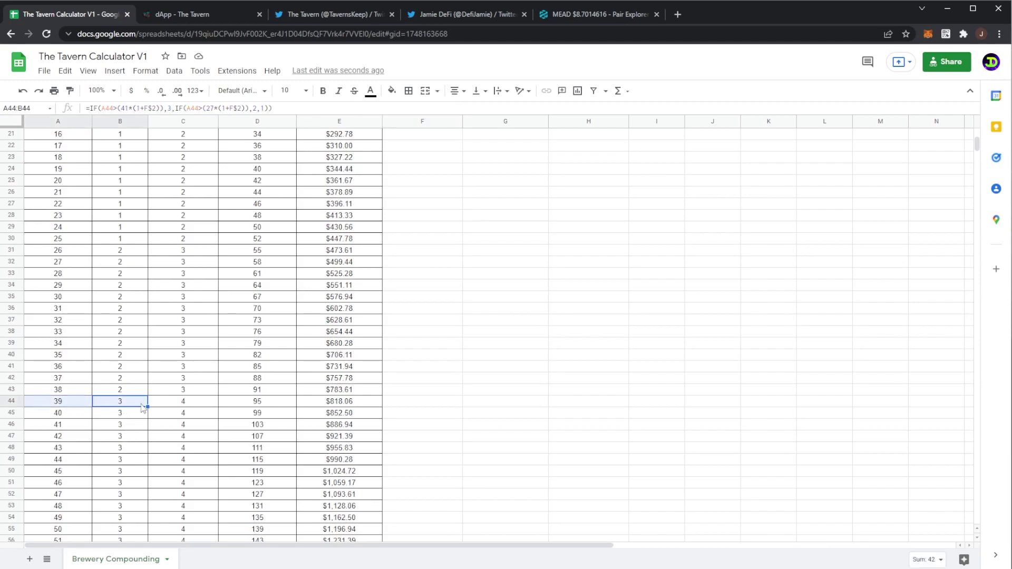
pyautogui.scroll(5, 146, 407)
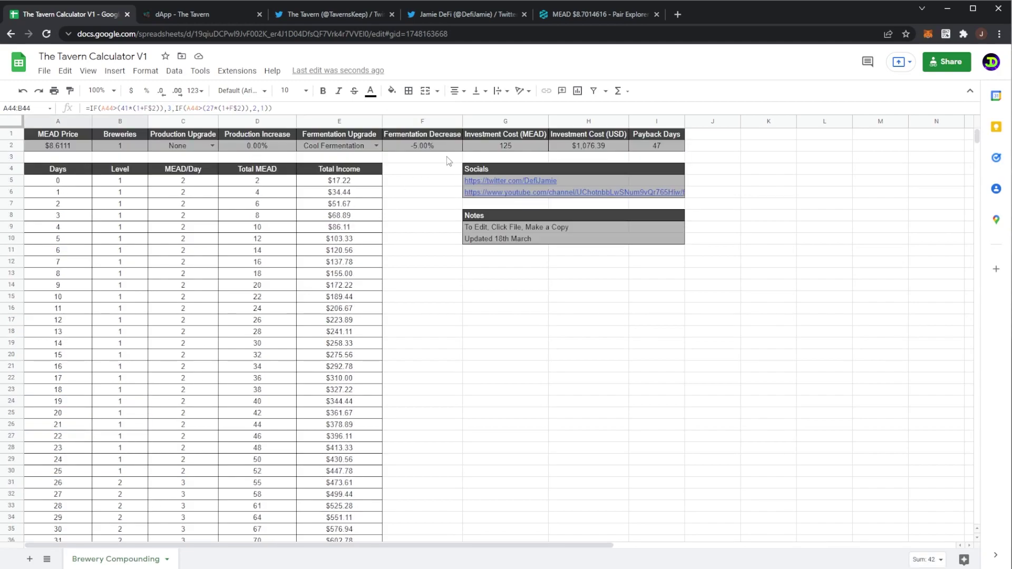
# Switch the fermentation upgrade to Warm Fermentation, then Turbo yeast, checking the levels each time.
pyautogui.click(376, 146)
pyautogui.click(343, 194)
pyautogui.scroll(-4, 298, 289)
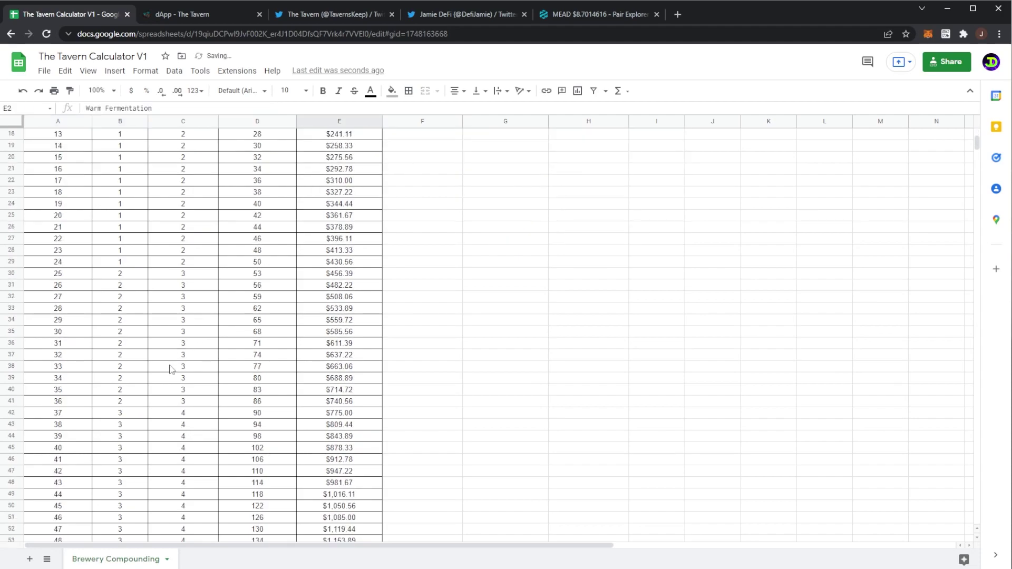
pyautogui.scroll(5, 419, 157)
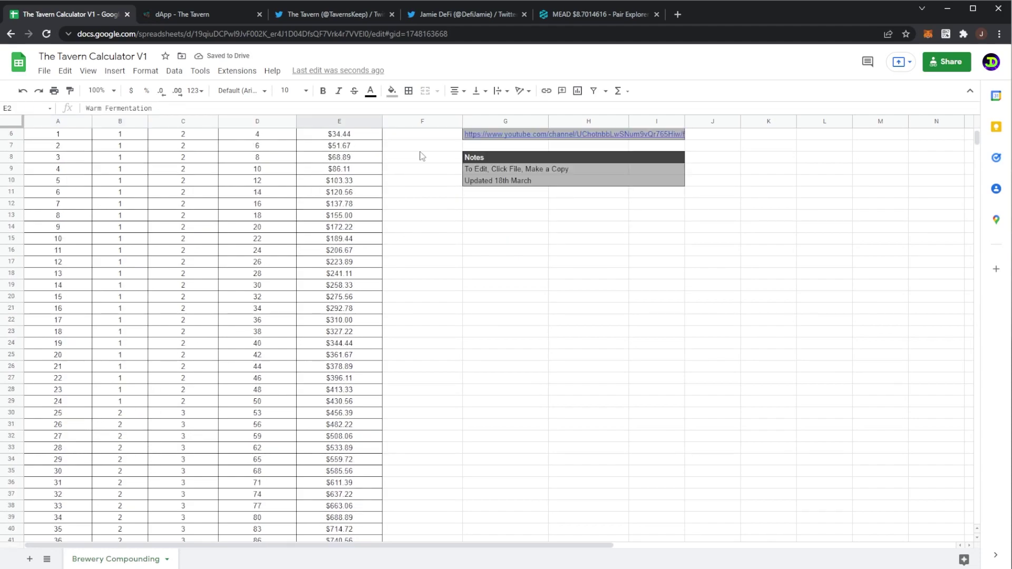
pyautogui.click(378, 146)
pyautogui.click(334, 202)
pyautogui.scroll(-5, 132, 412)
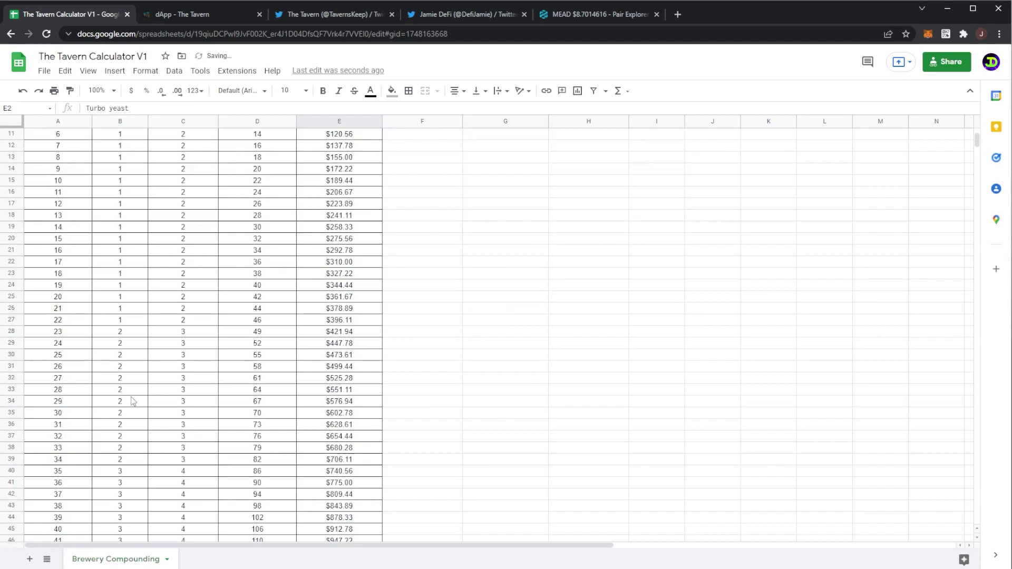
pyautogui.scroll(5, 238, 295)
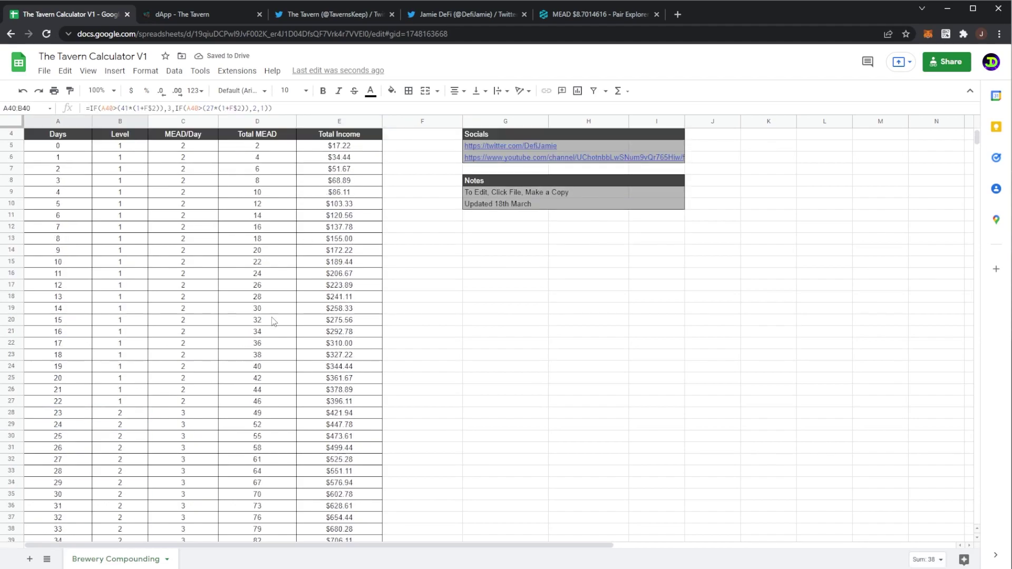
pyautogui.click(378, 147)
# Set E2's fermentation upgrade to None, then check I2's Payback Days formula showing 42 days.
pyautogui.click(366, 159)
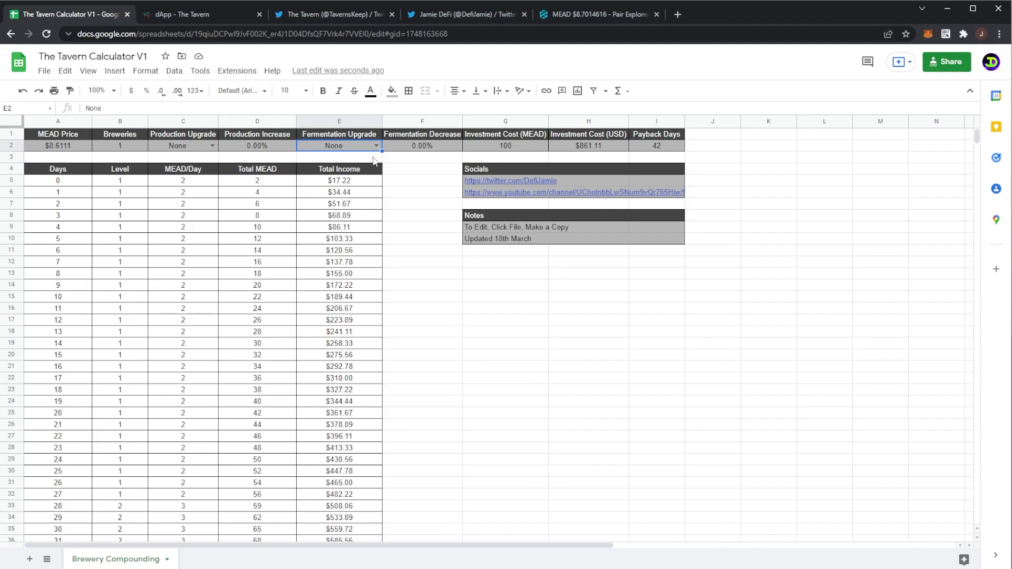
pyautogui.click(654, 149)
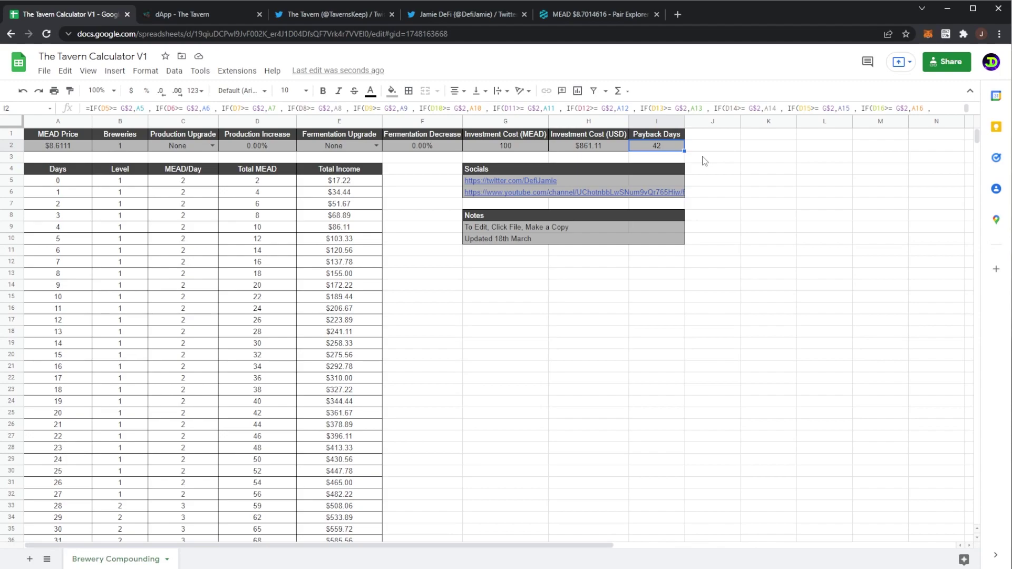
# Look over the Cool Fermentation upgrade card in The Tavern upgrade store.
pyautogui.click(159, 11)
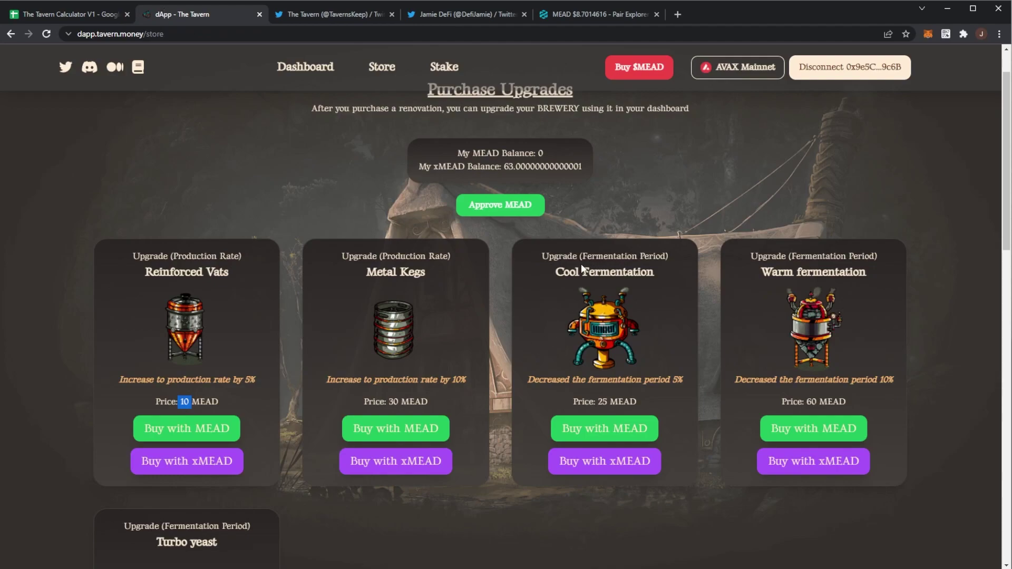
pyautogui.moveTo(581, 269); pyautogui.dragTo(631, 268)
pyautogui.scroll(-3, 576, 249)
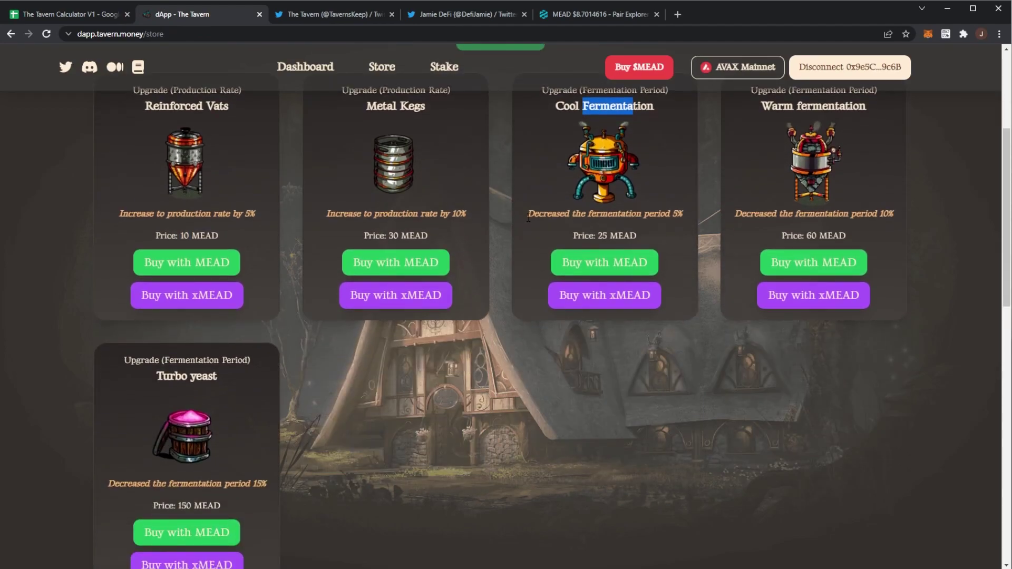
pyautogui.scroll(3, 435, 200)
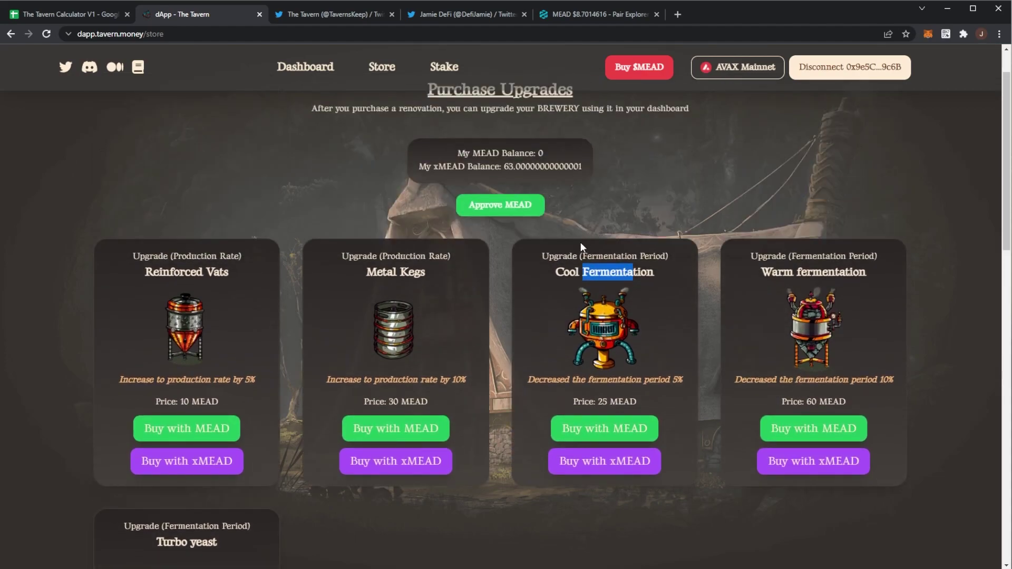
pyautogui.moveTo(564, 272); pyautogui.dragTo(555, 272)
pyautogui.click(632, 272)
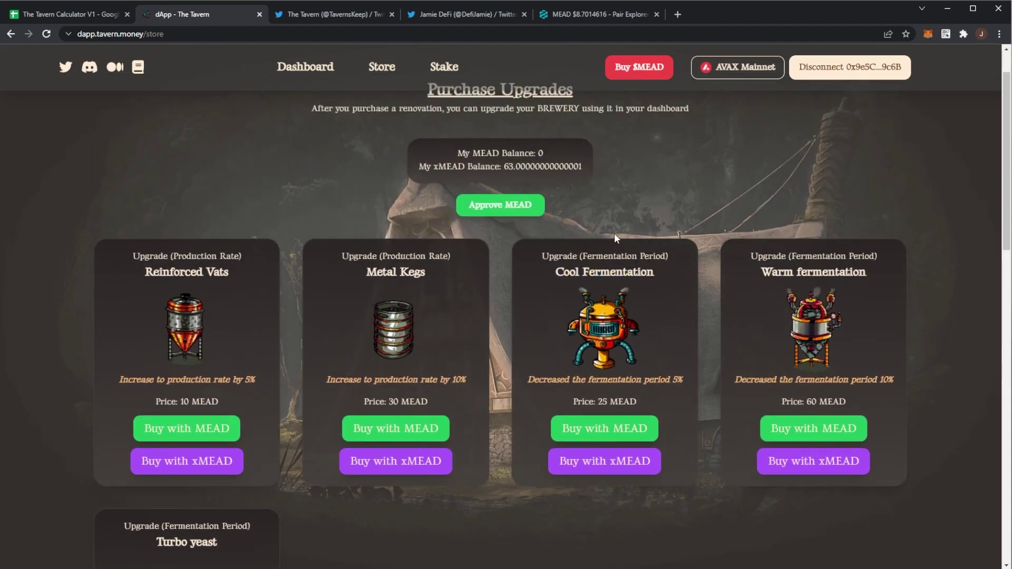
pyautogui.scroll(1, 397, 141)
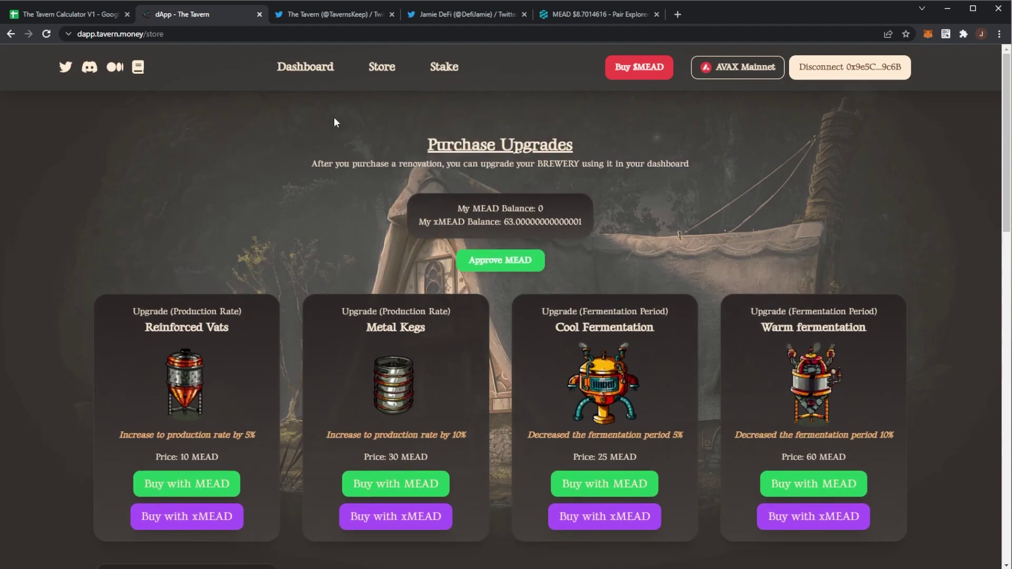
pyautogui.moveTo(413, 165); pyautogui.dragTo(612, 174)
# Review brewery #5975's available renovations on the dashboard, then return to the calculator spreadsheet.
pyautogui.click(313, 77)
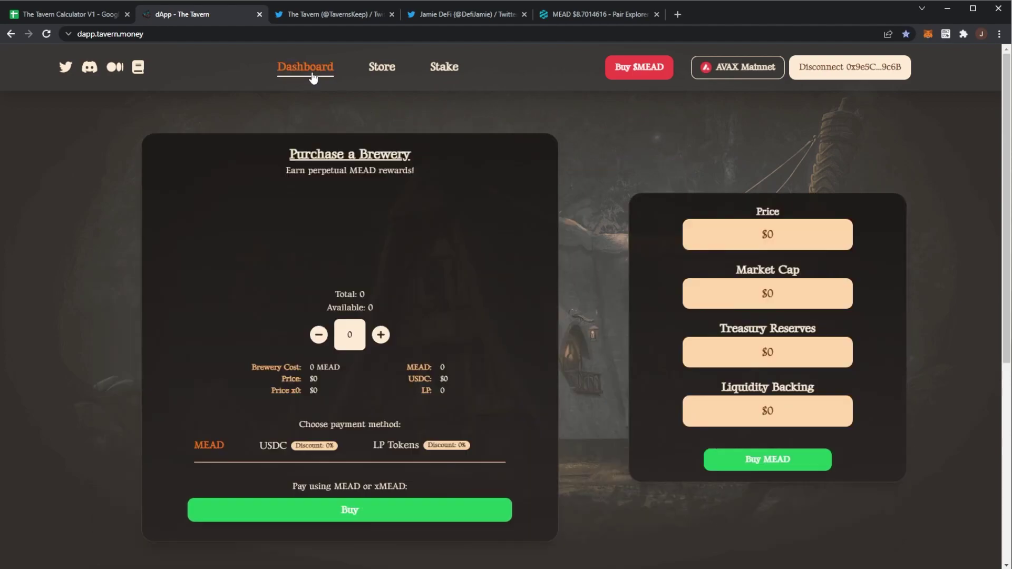
pyautogui.scroll(-7, 538, 301)
pyautogui.scroll(-6, 549, 298)
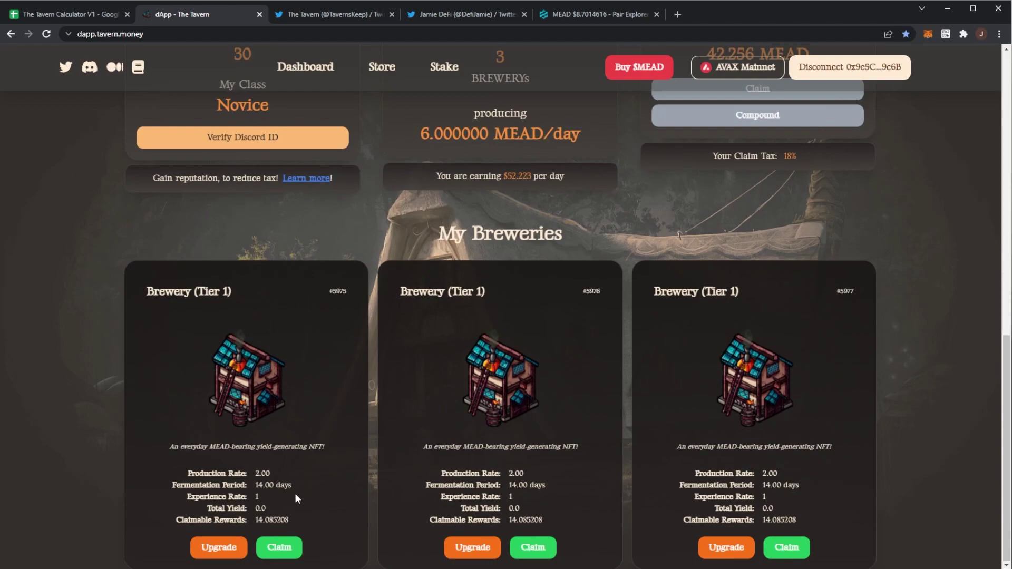
pyautogui.click(218, 547)
pyautogui.click(457, 476)
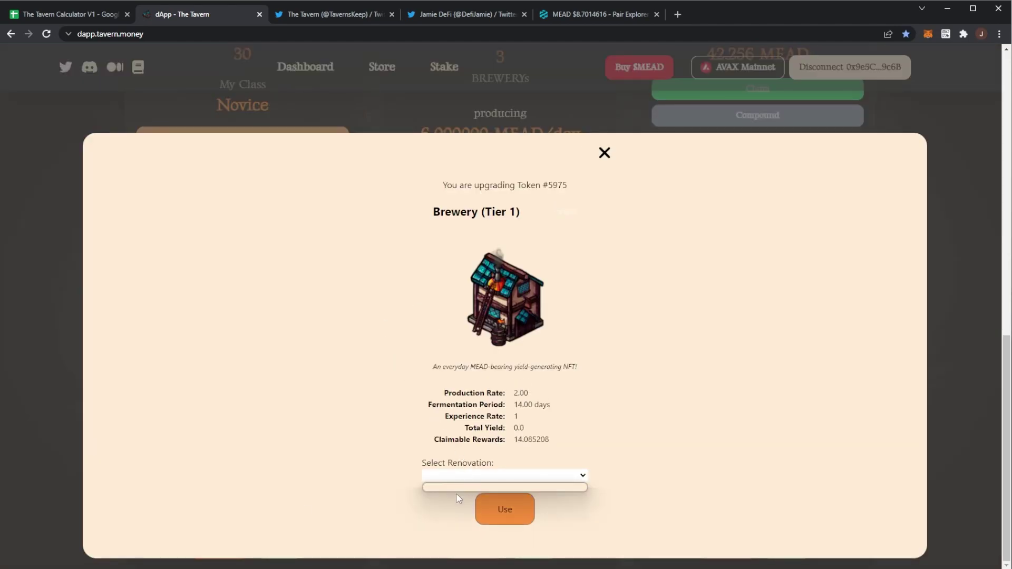
pyautogui.click(604, 152)
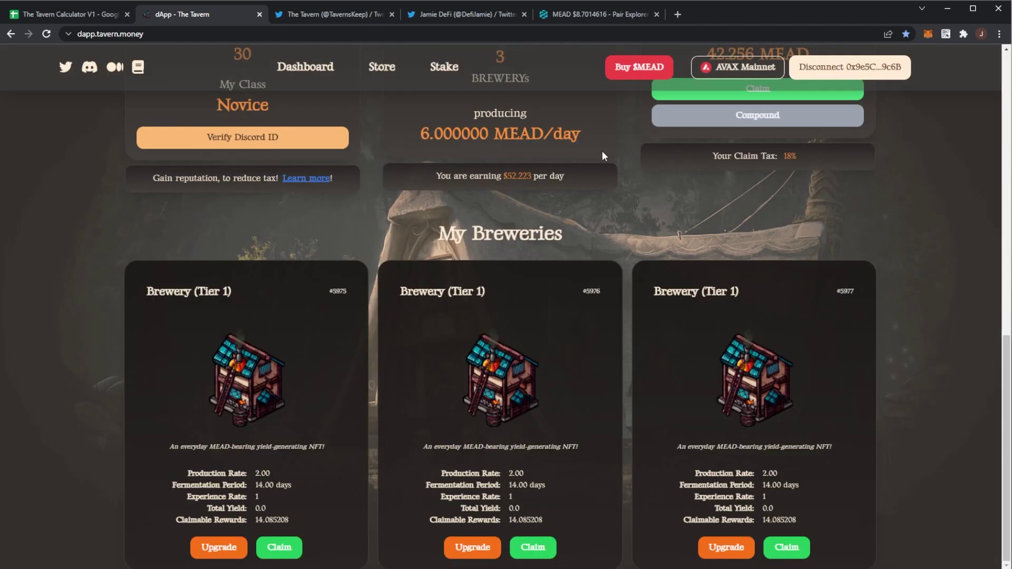
pyautogui.click(74, 14)
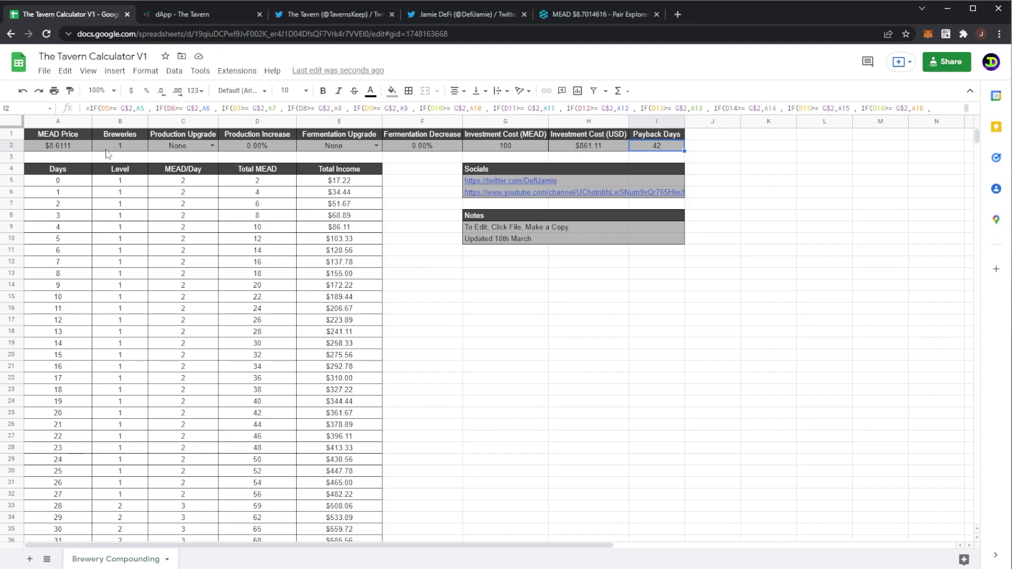
pyautogui.doubleClick(188, 144)
pyautogui.click(195, 176)
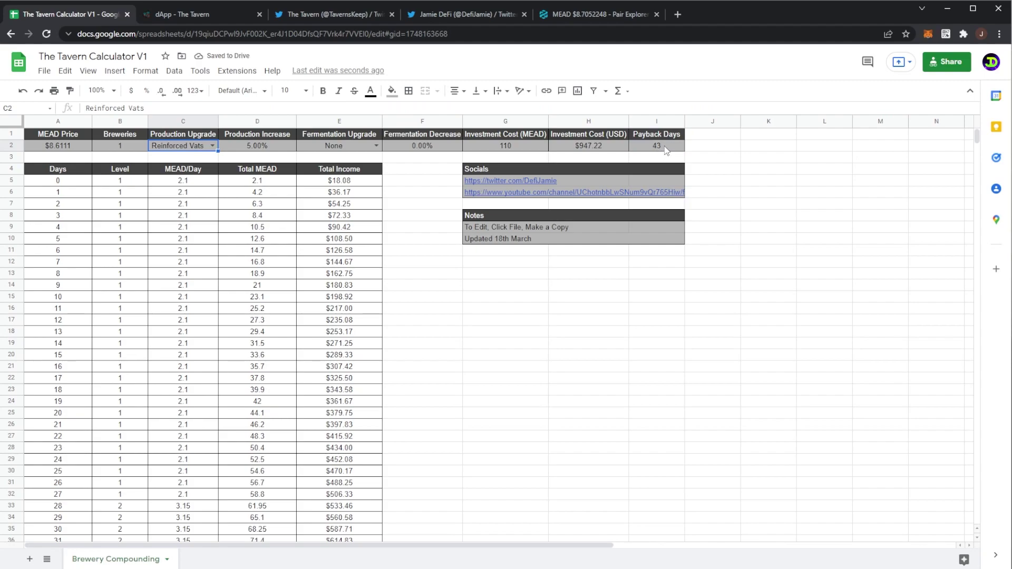
pyautogui.click(212, 146)
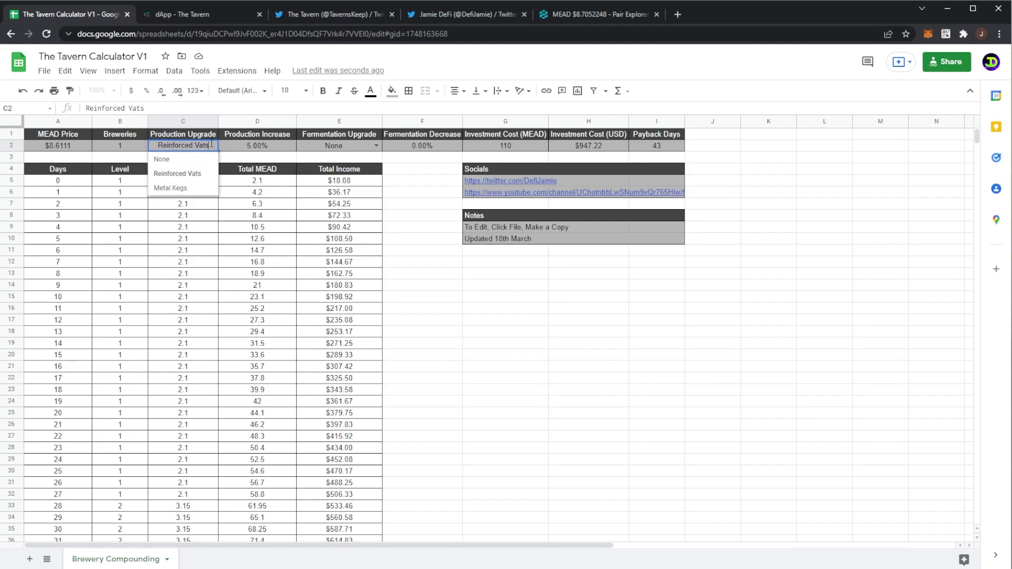
pyautogui.click(197, 188)
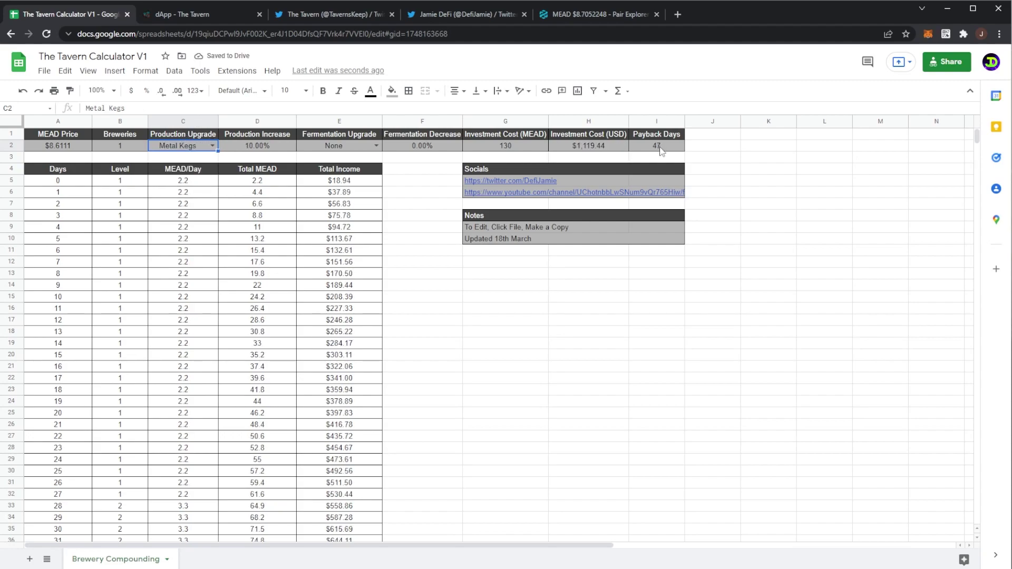
pyautogui.click(212, 146)
pyautogui.click(190, 175)
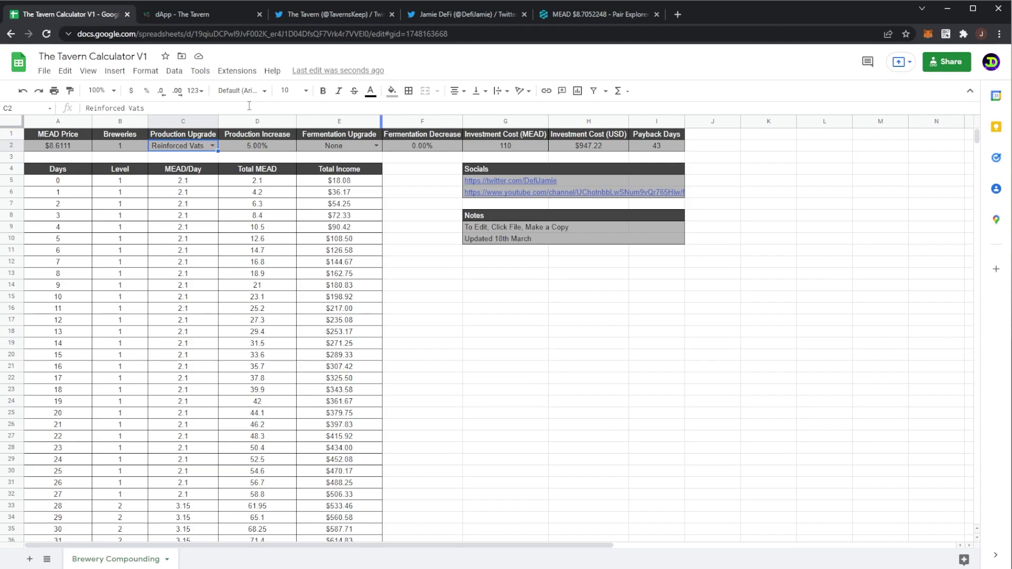
pyautogui.click(212, 146)
pyautogui.click(185, 189)
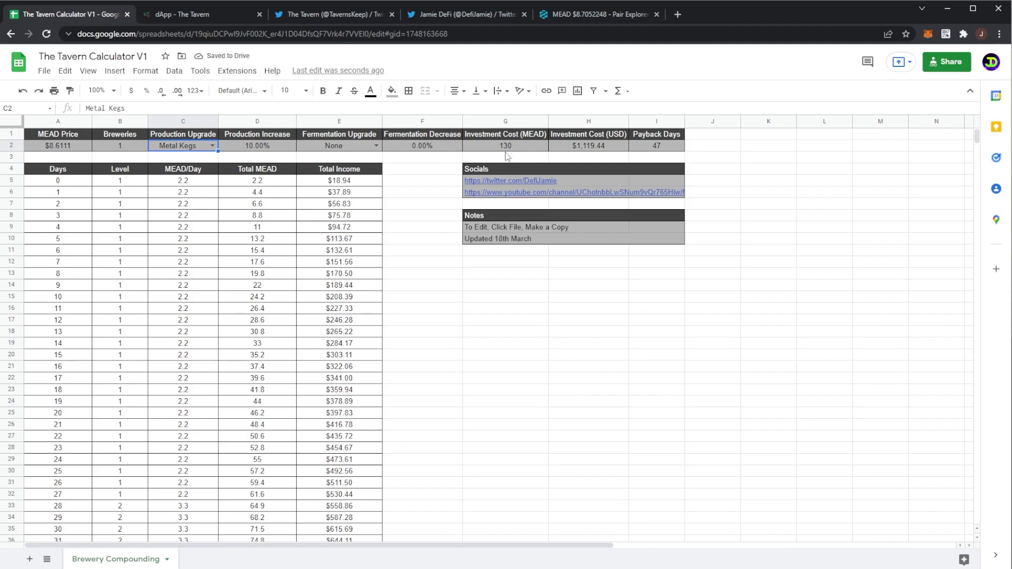
pyautogui.click(211, 146)
pyautogui.click(199, 158)
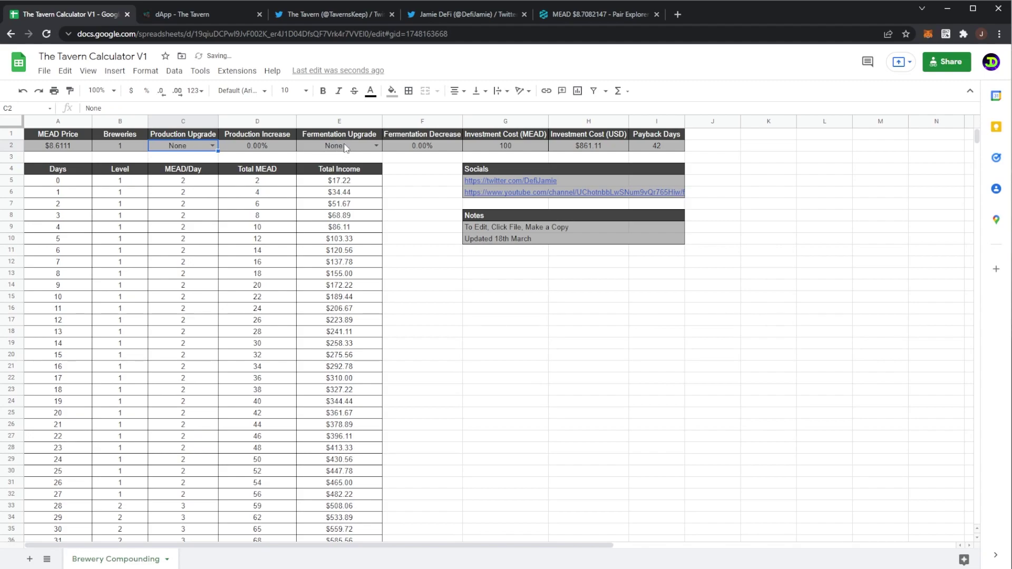
pyautogui.click(376, 146)
pyautogui.click(342, 174)
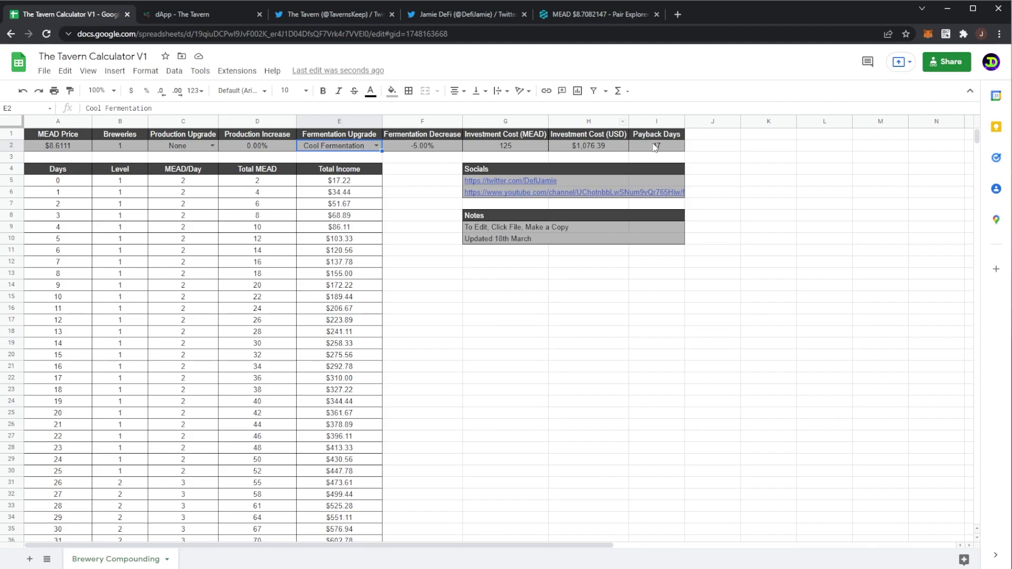
pyautogui.doubleClick(361, 147)
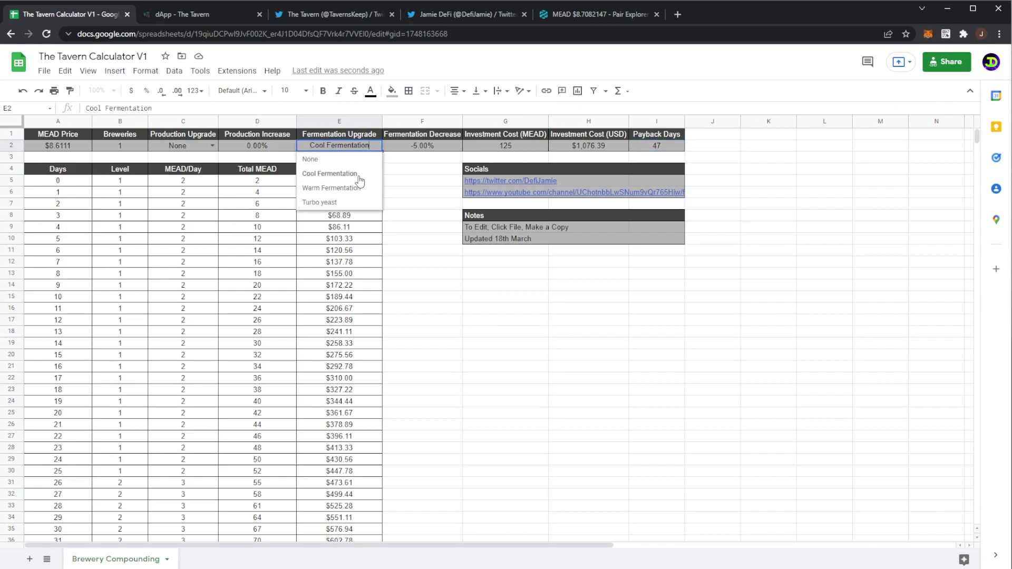
pyautogui.click(359, 188)
pyautogui.doubleClick(375, 149)
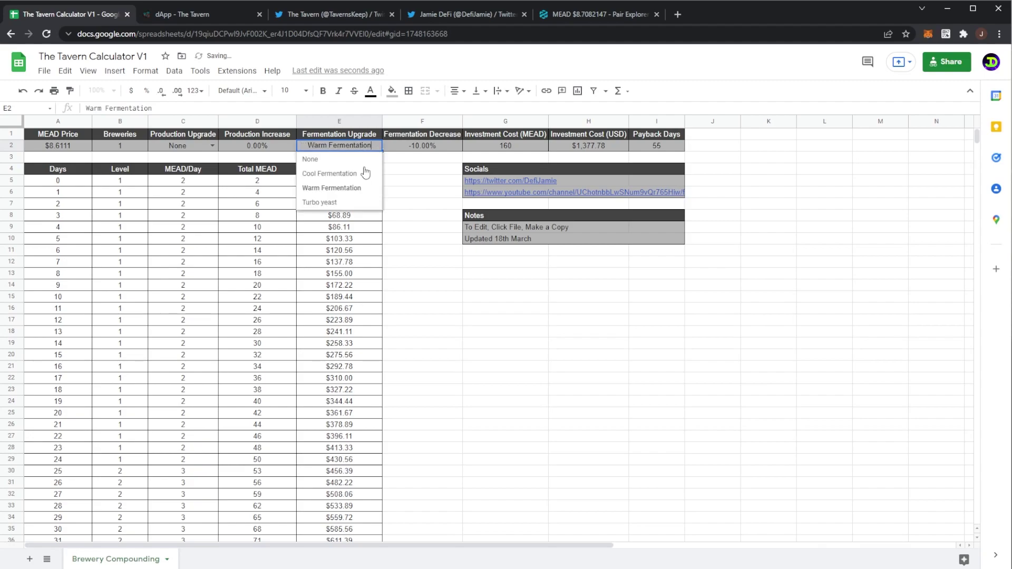
pyautogui.click(343, 203)
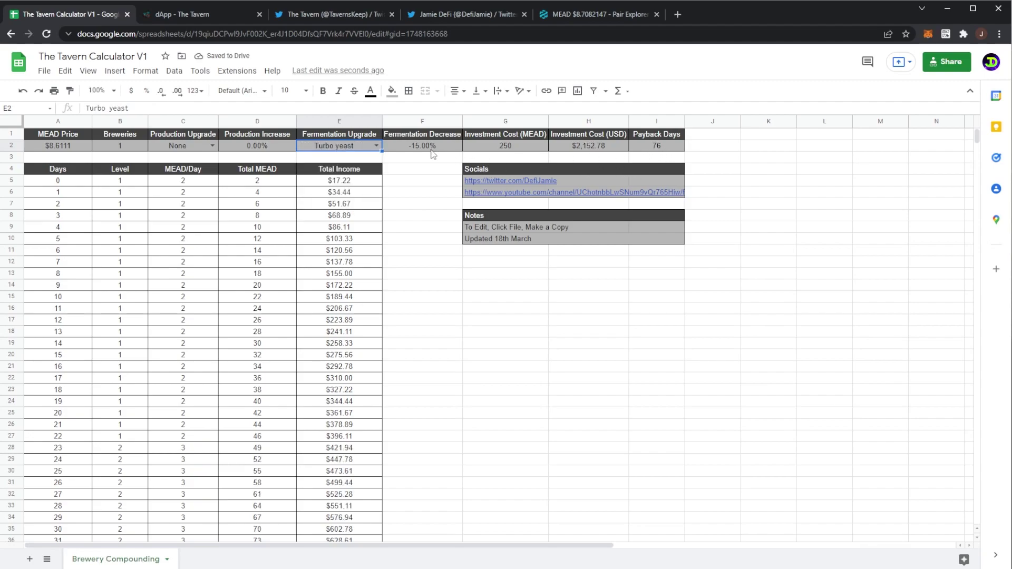
pyautogui.click(376, 146)
pyautogui.click(344, 167)
pyautogui.scroll(-6, 405, 265)
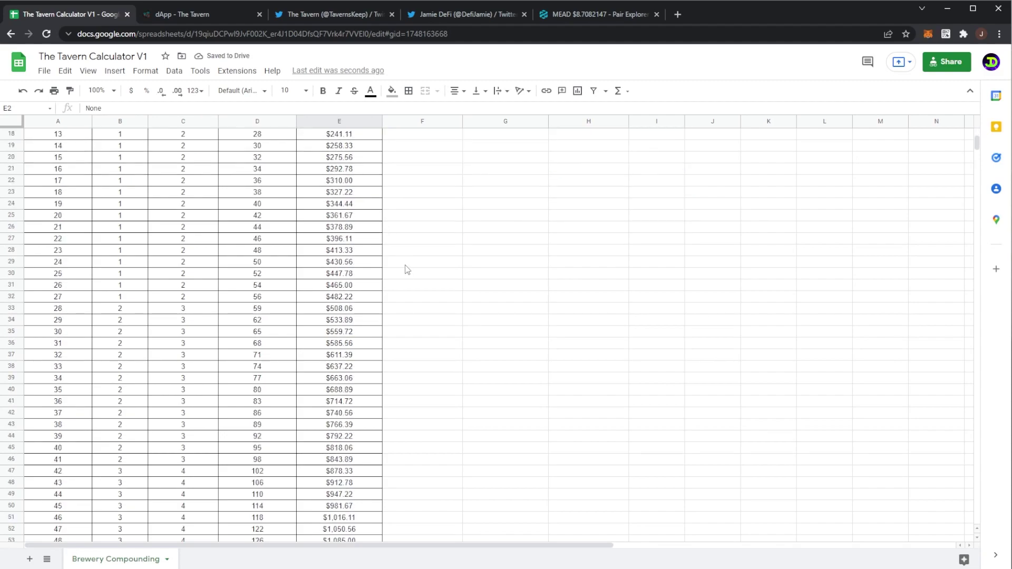
pyautogui.scroll(6, 405, 265)
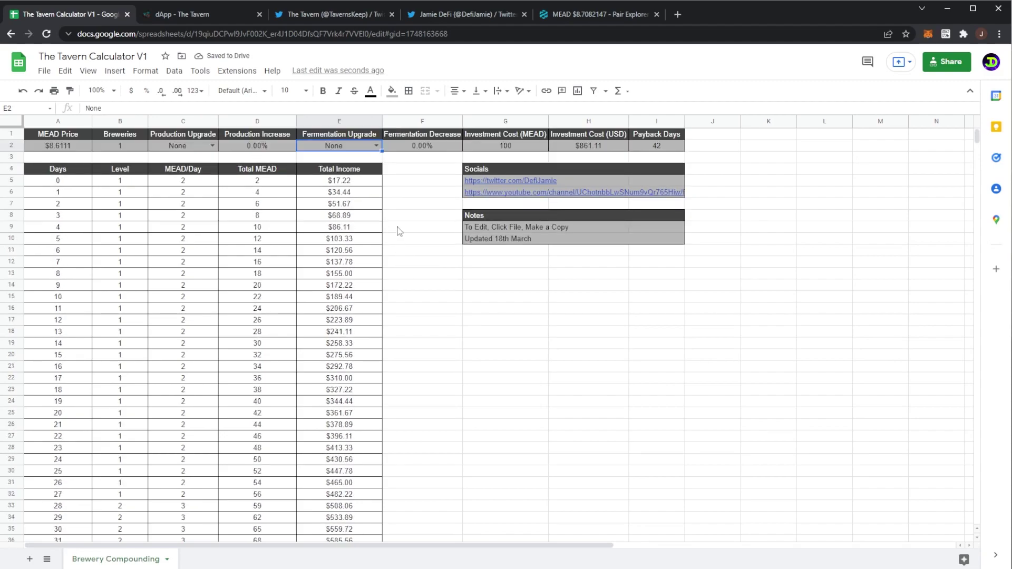
# Open the Twitter profile linked in G5, close the duplicate tab, then bring up G6's YouTube link.
pyautogui.click(491, 181)
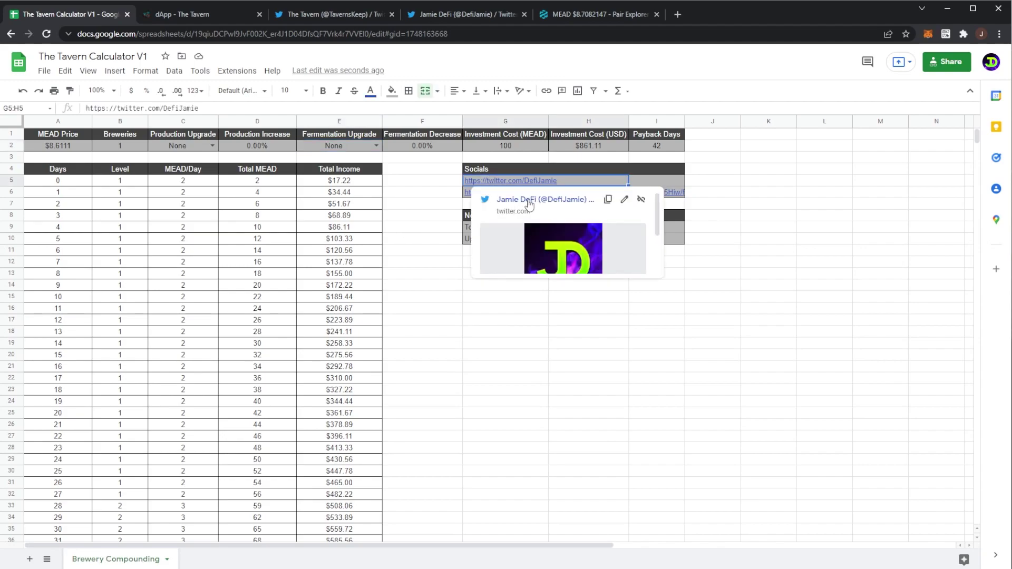
pyautogui.click(529, 203)
pyautogui.middleClick(561, 19)
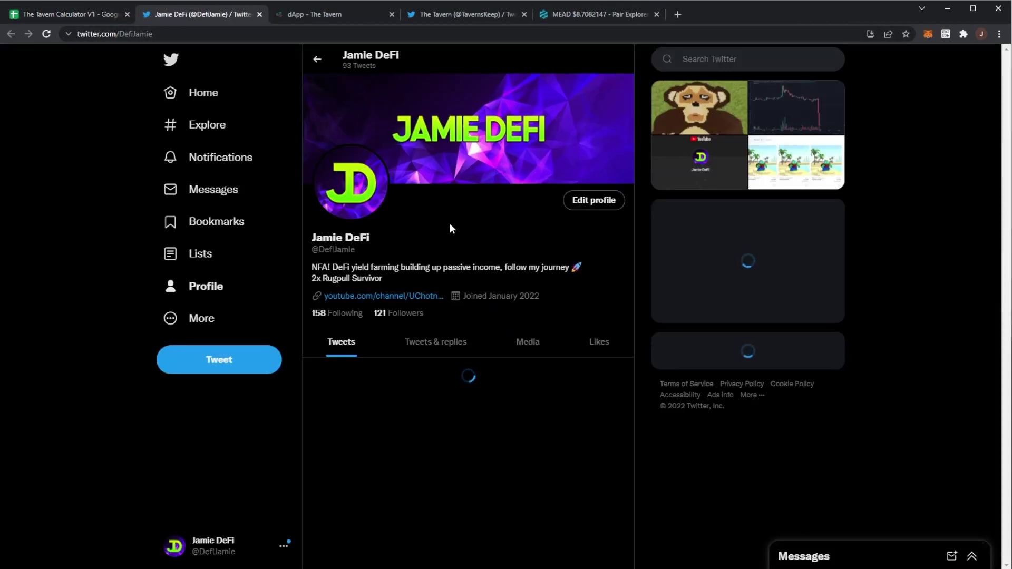
pyautogui.click(95, 17)
pyautogui.click(506, 193)
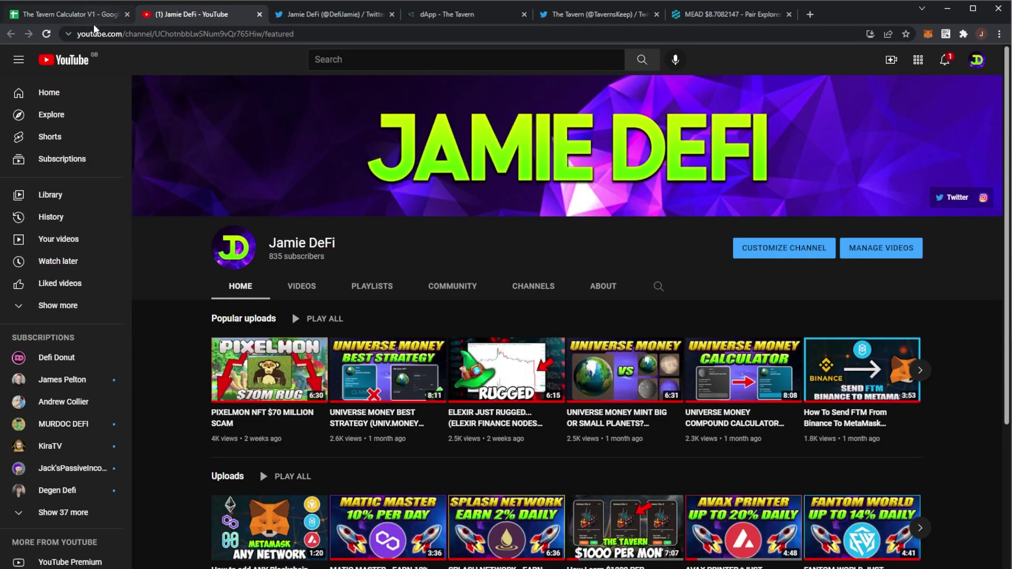
pyautogui.click(84, 16)
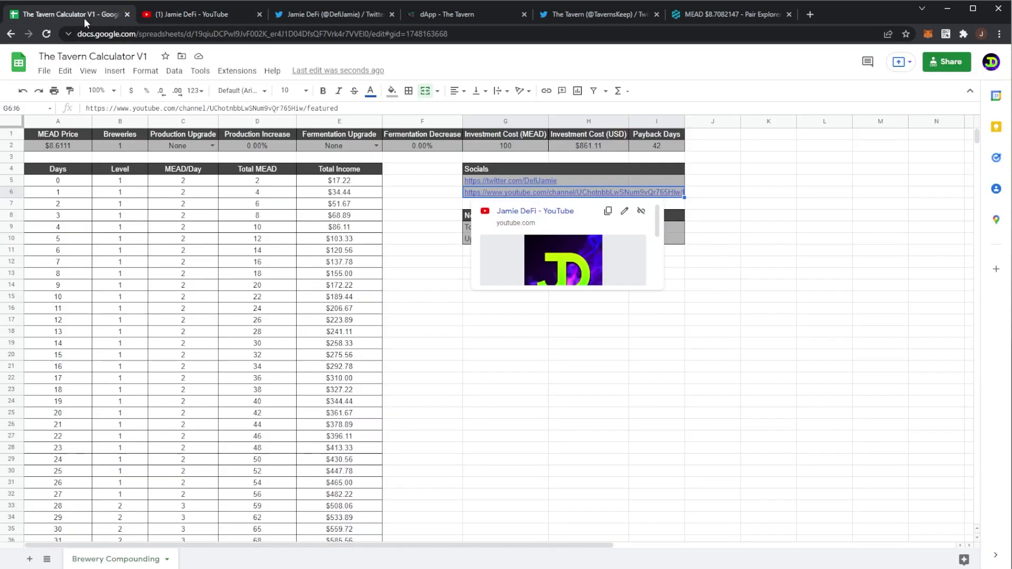
pyautogui.click(451, 211)
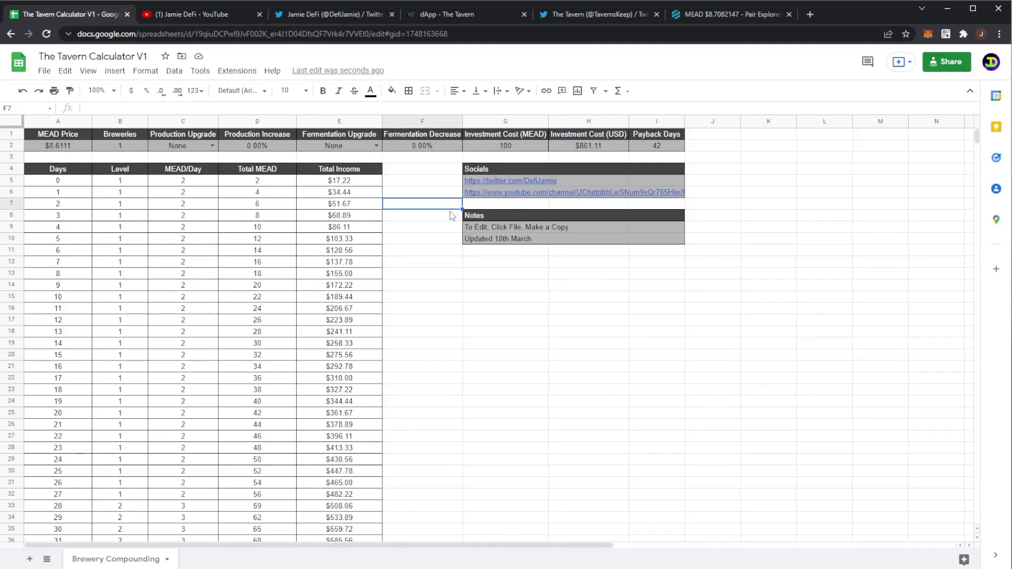
pyautogui.scroll(-9, 401, 206)
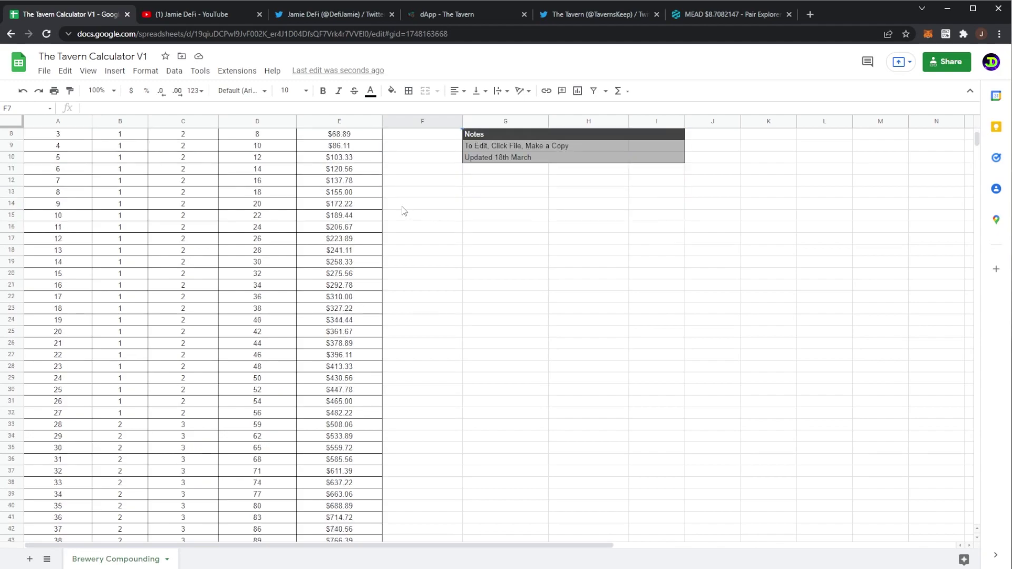
pyautogui.scroll(-10, 330, 283)
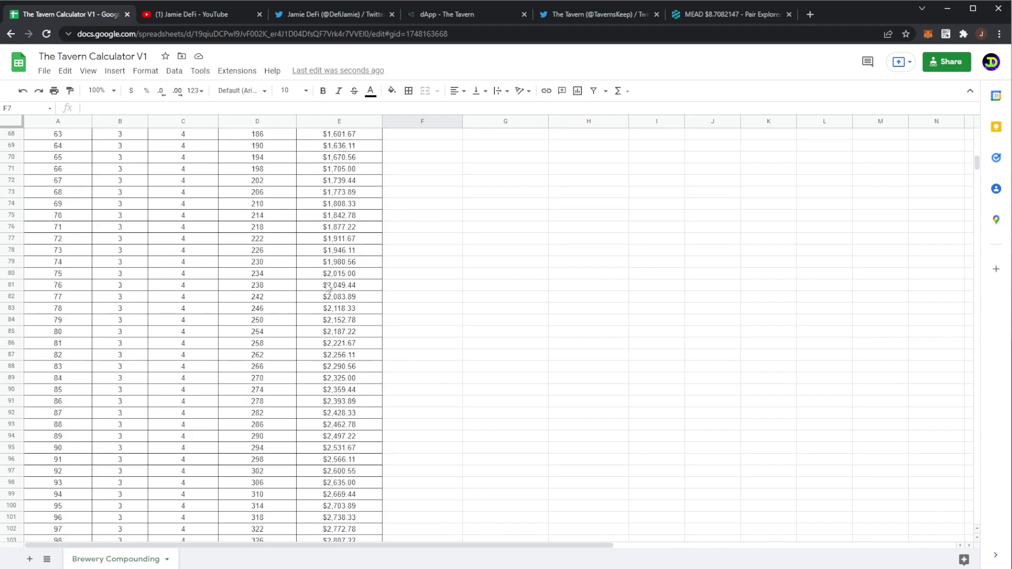
pyautogui.scroll(20, 293, 274)
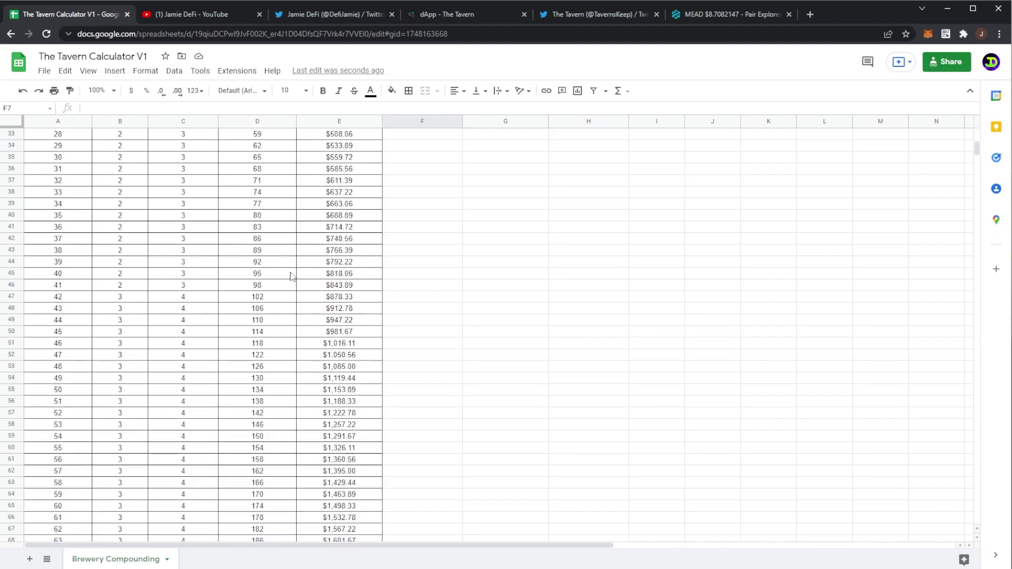